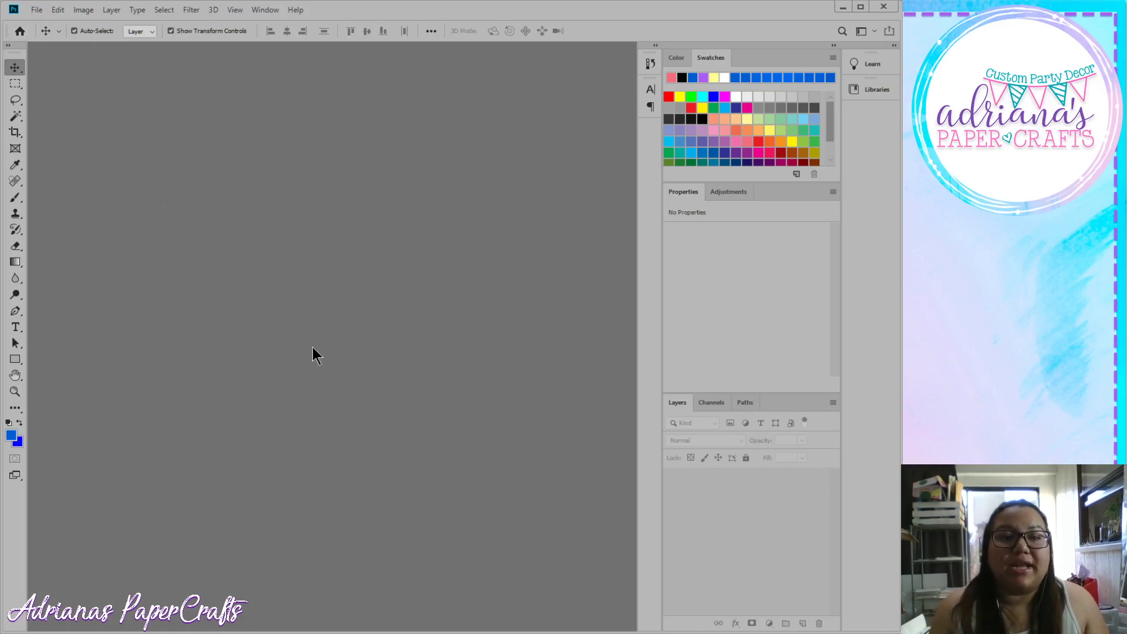
{"action": "left_click", "coordinate": [18, 31]}
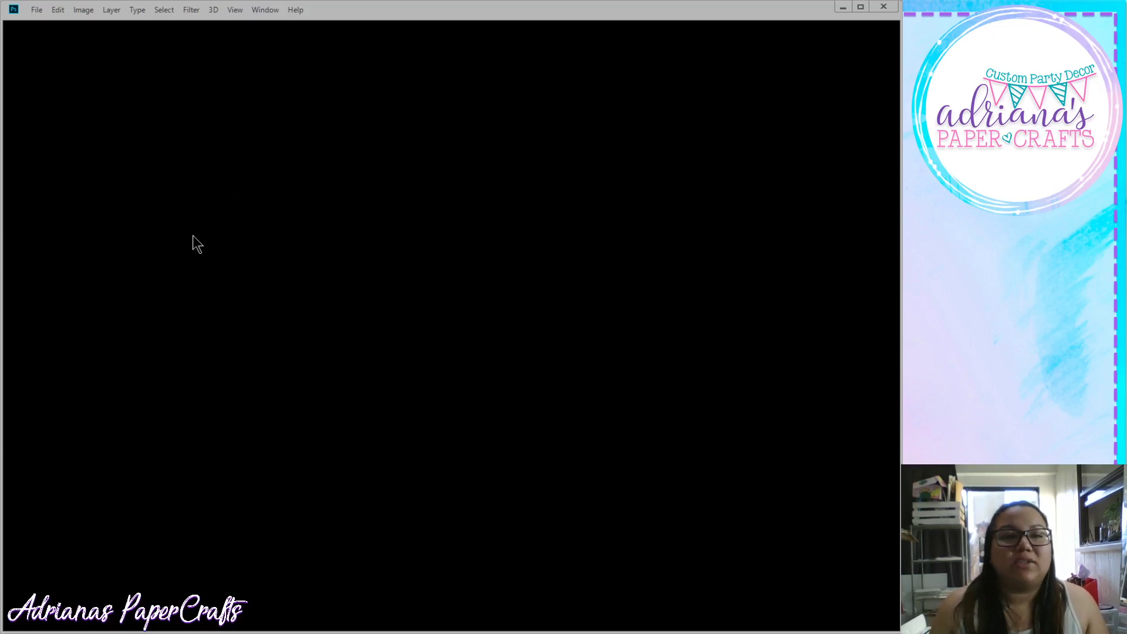
{"action": "left_click", "coordinate": [32, 48]}
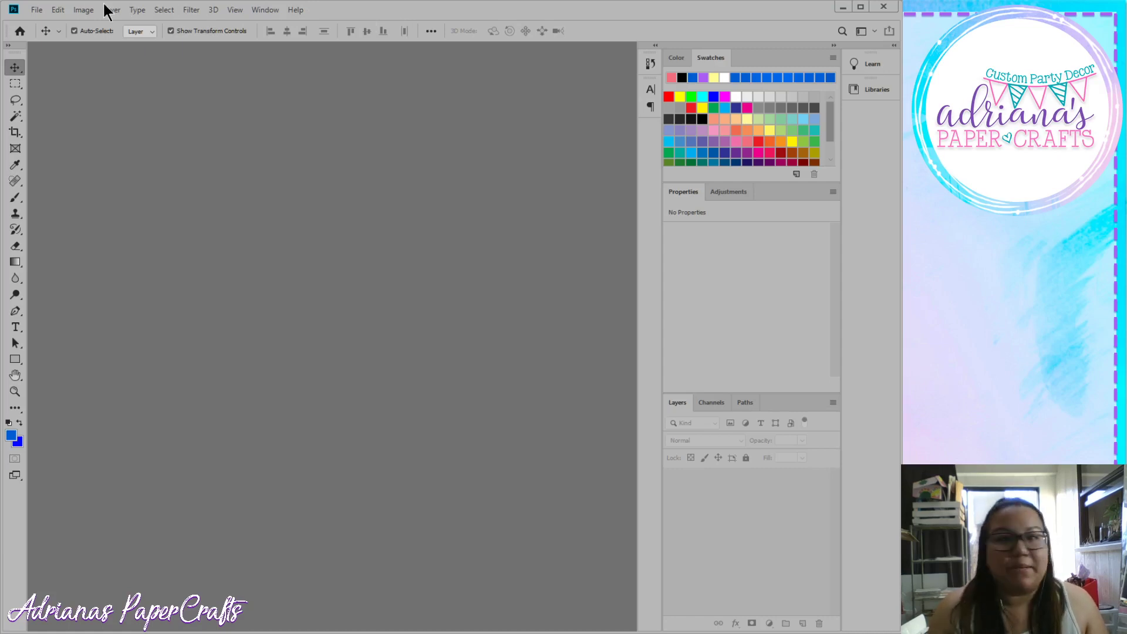
{"action": "left_click", "coordinate": [36, 10]}
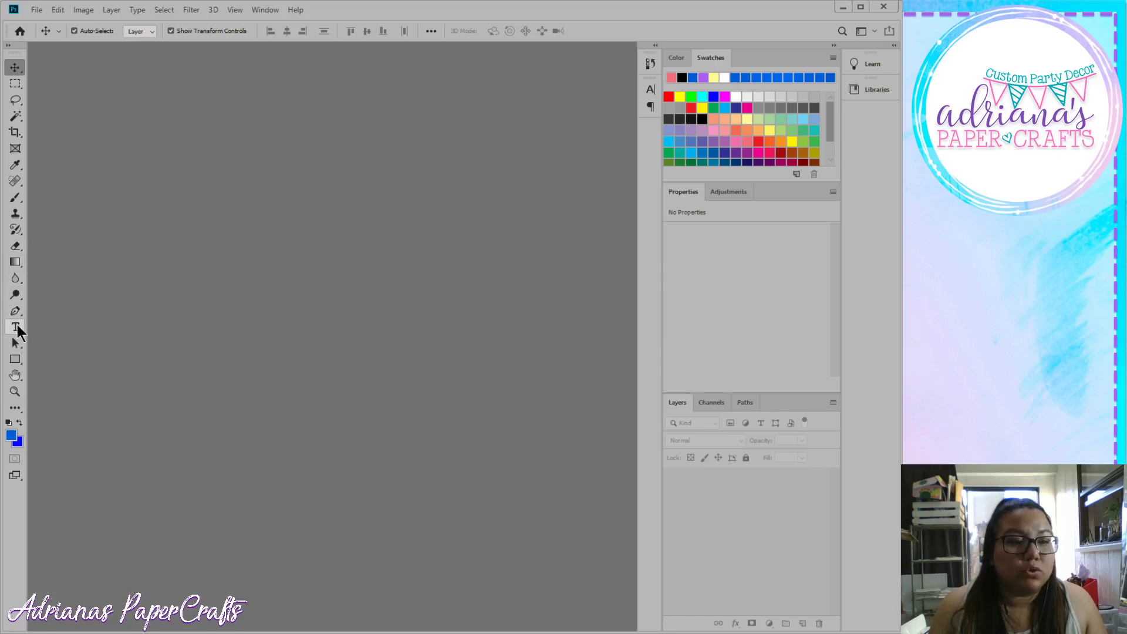
{"action": "left_click", "coordinate": [21, 365]}
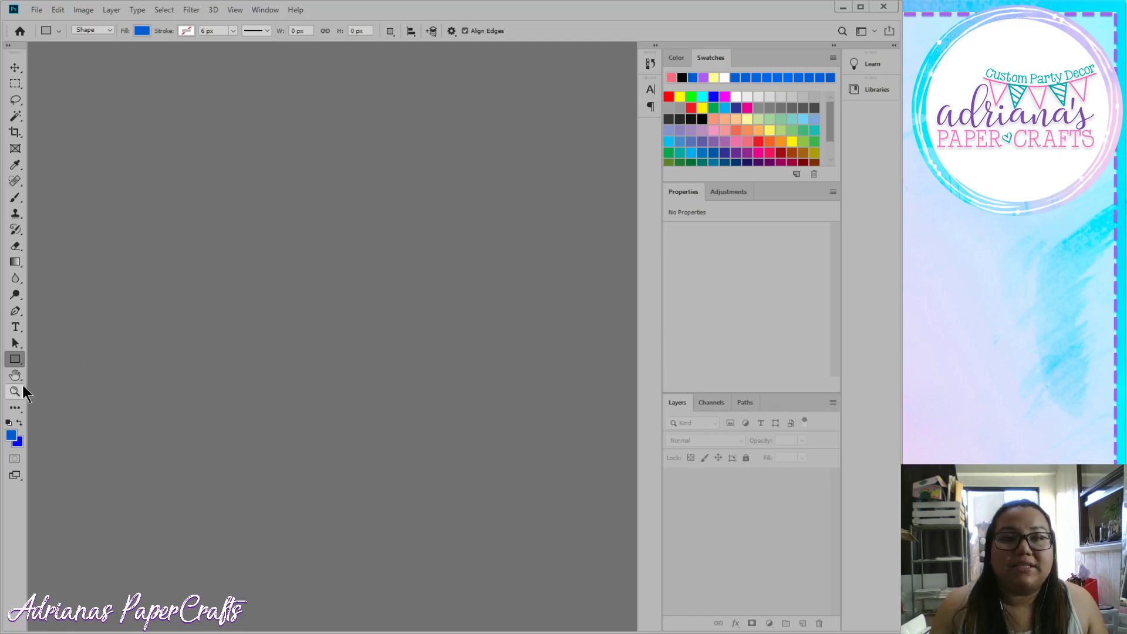
{"action": "left_click", "coordinate": [14, 67]}
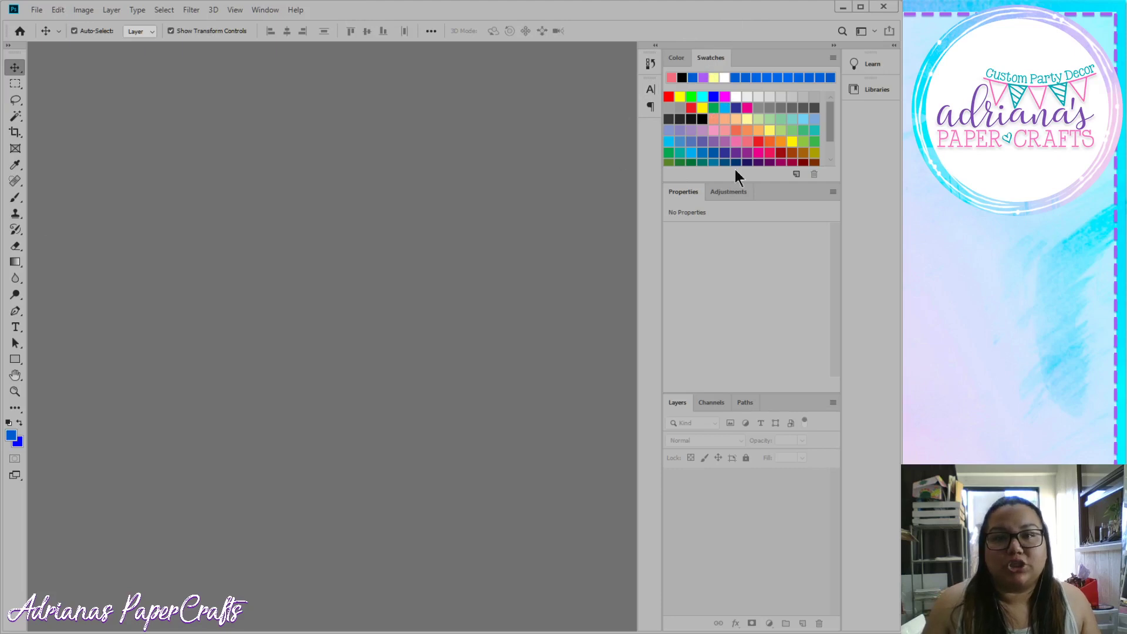
Step: Examine the workspace's color, swatch, adjustment, channel, path, layer, history, character and property controls
{"action": "left_click", "coordinate": [680, 57]}
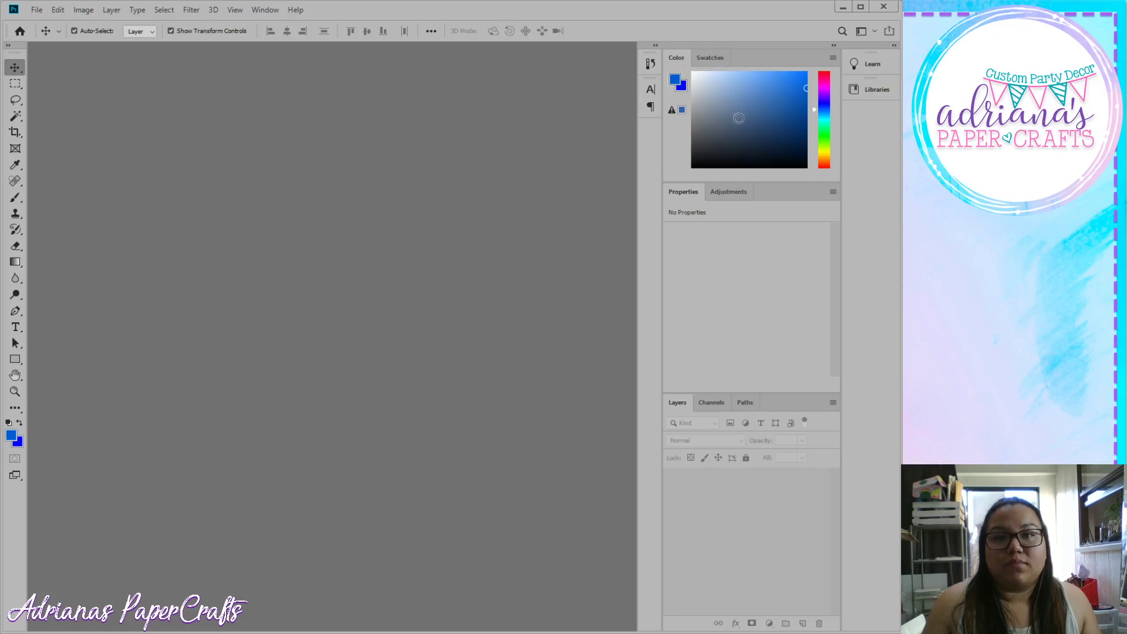
{"action": "left_click", "coordinate": [710, 57]}
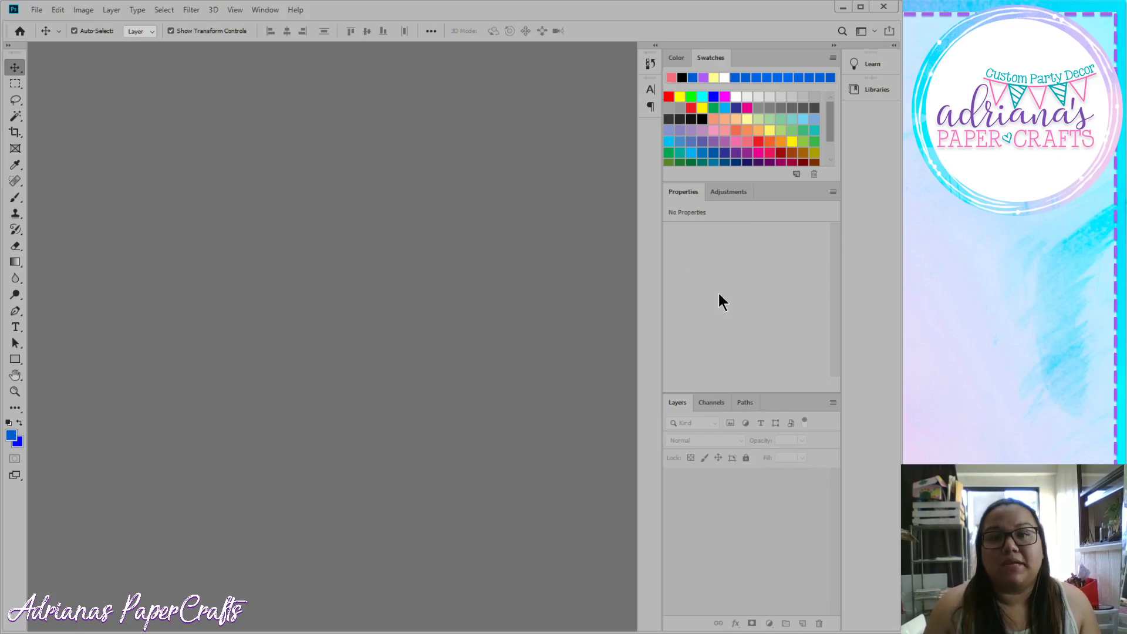
{"action": "left_click", "coordinate": [728, 194]}
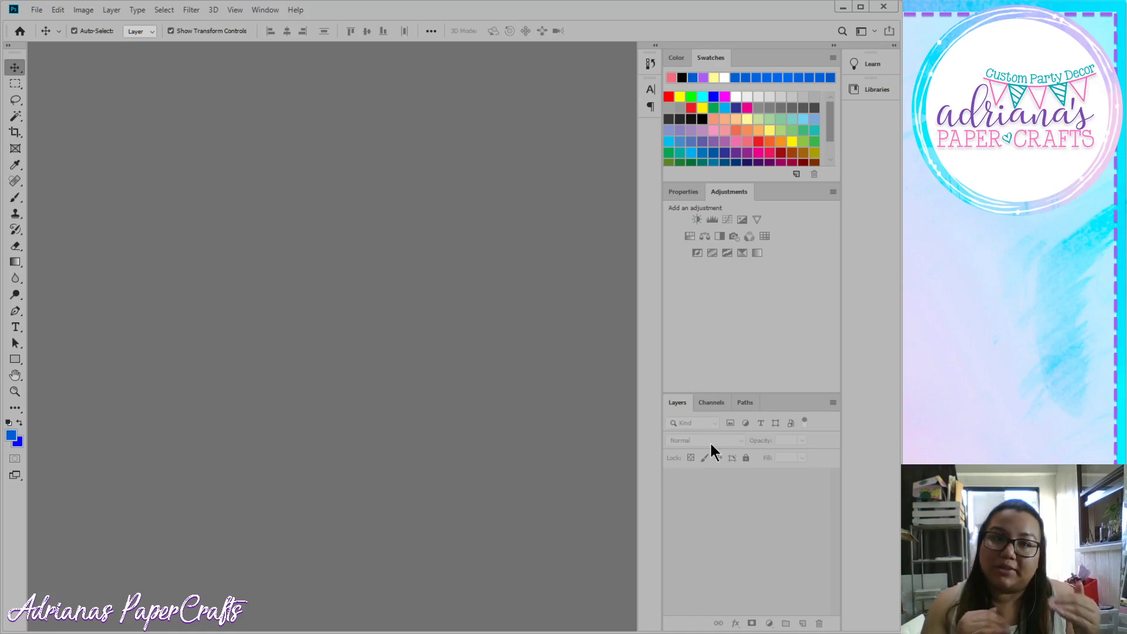
{"action": "left_click", "coordinate": [711, 403]}
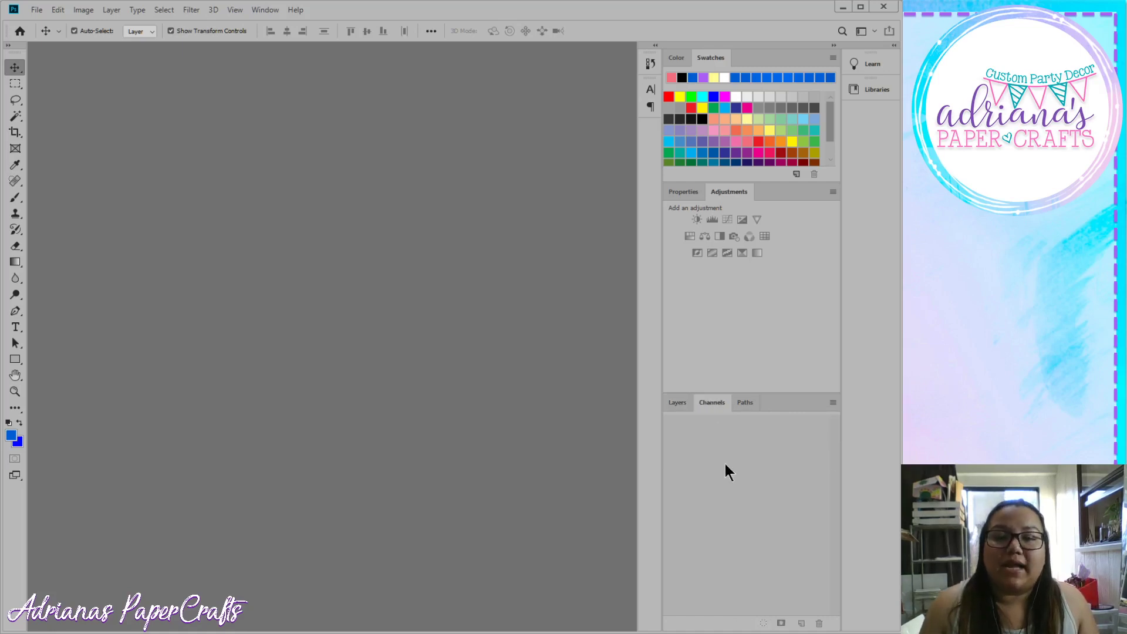
{"action": "left_click", "coordinate": [744, 405]}
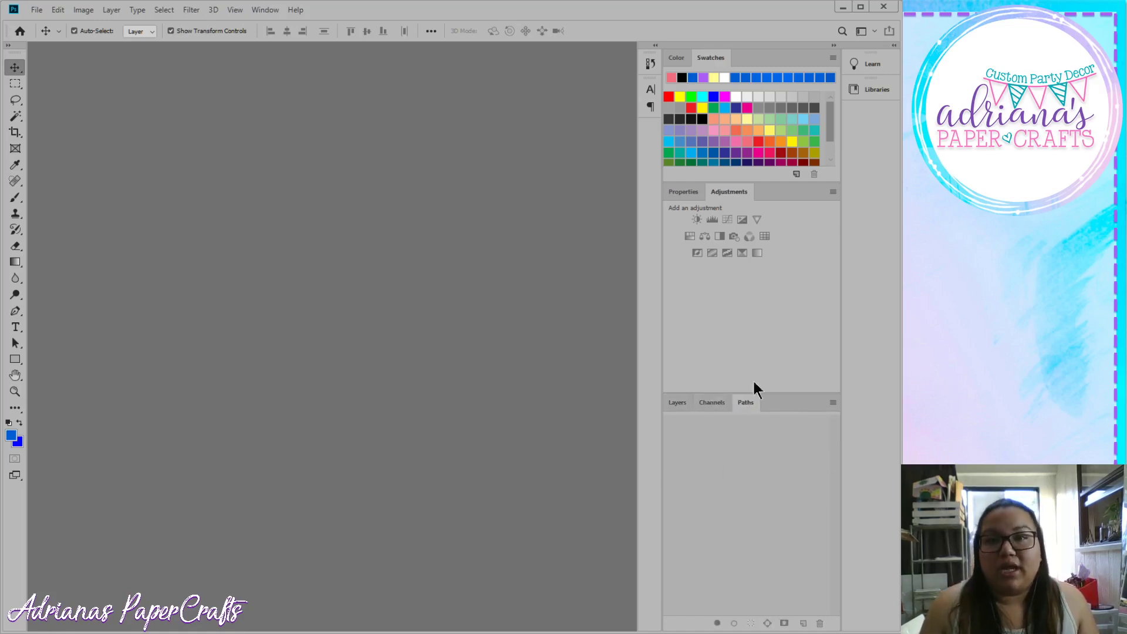
{"action": "left_click", "coordinate": [717, 400]}
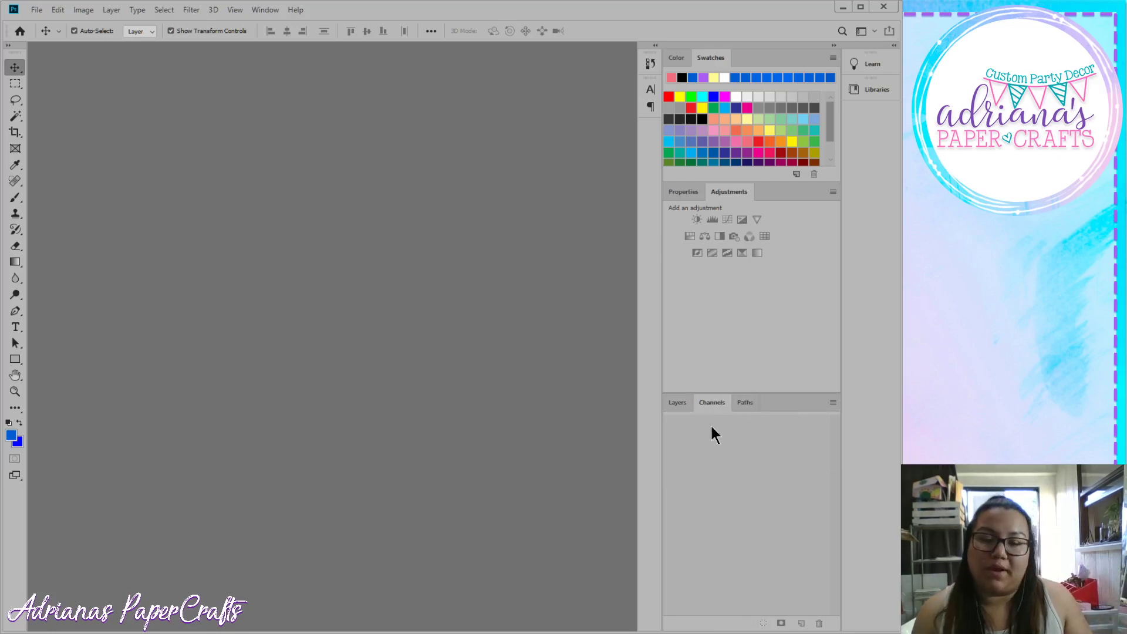
{"action": "left_click", "coordinate": [679, 404]}
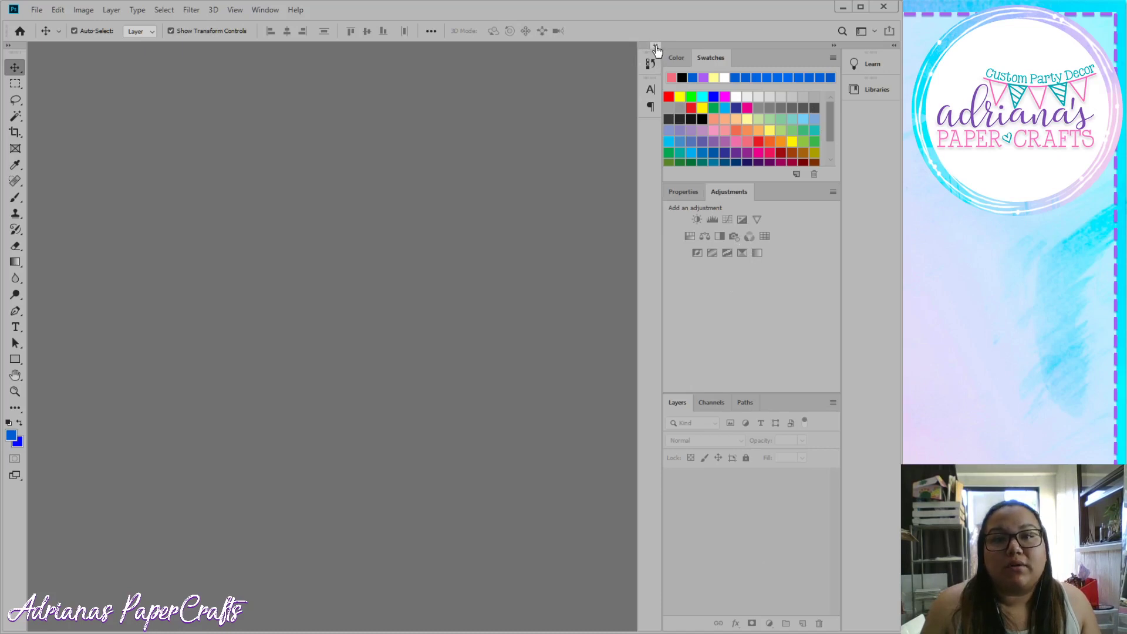
{"action": "left_click_drag", "start_coordinate": [655, 51], "coordinate": [659, 50]}
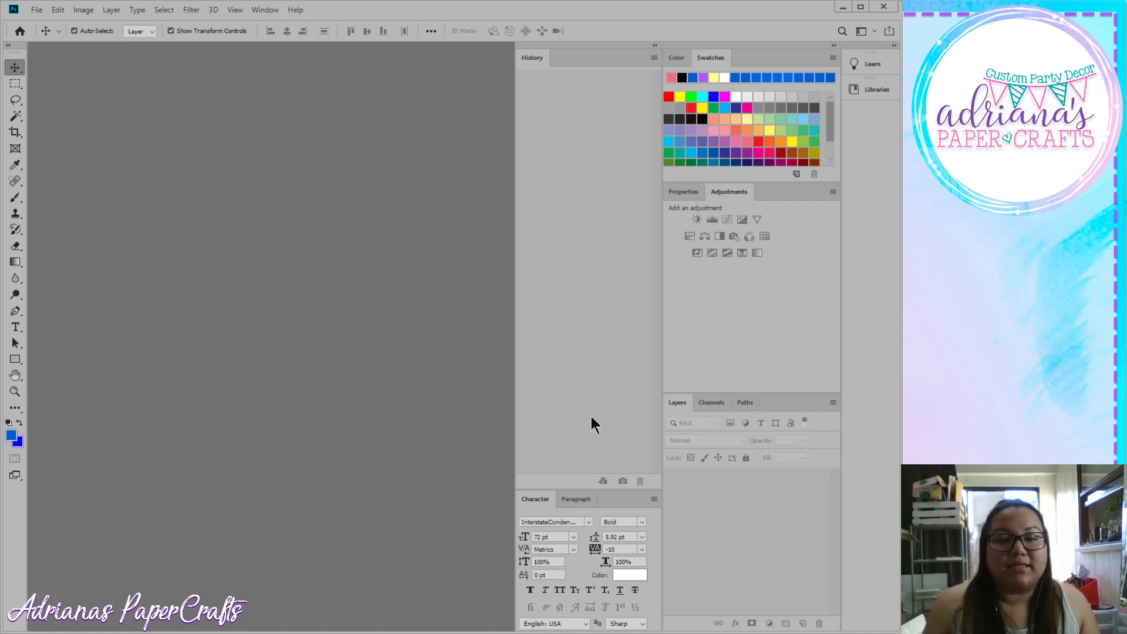
{"action": "left_click", "coordinate": [683, 192]}
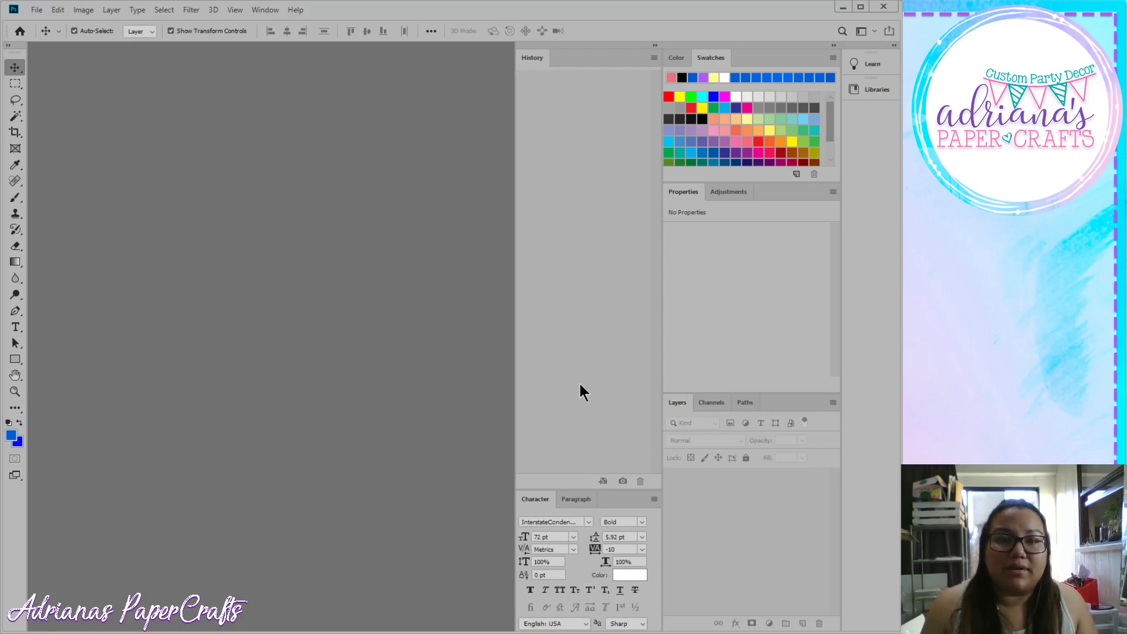
{"action": "left_click", "coordinate": [655, 46]}
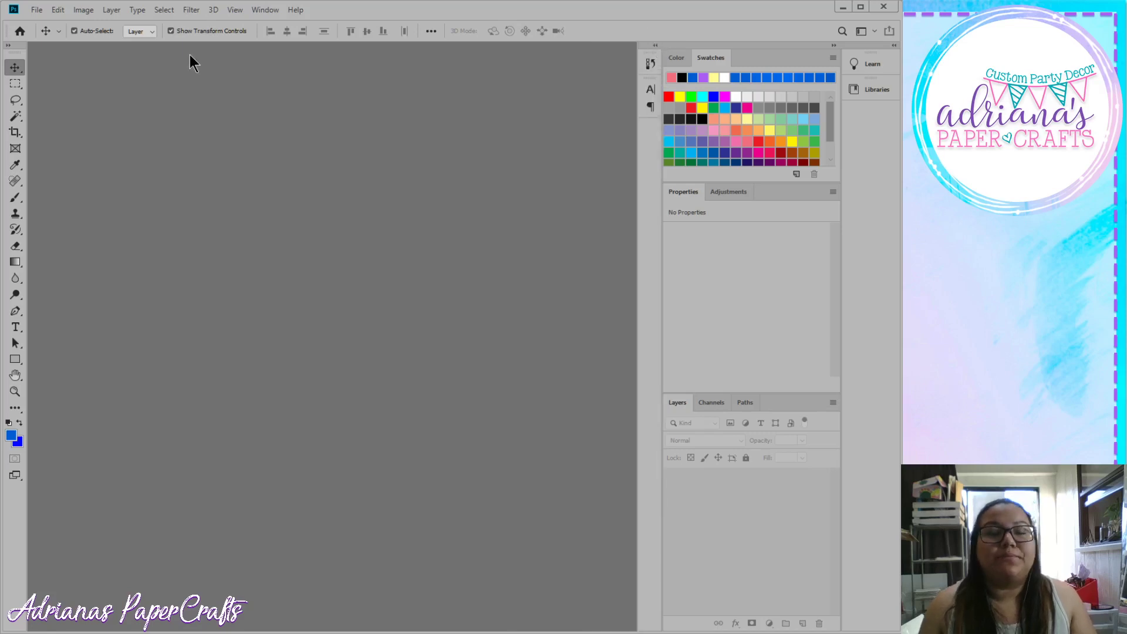
Step: Create a new RGB document named Example, 8.5 × 11 in at 300 pixels/inch, with a white background
{"action": "left_click", "coordinate": [36, 11]}
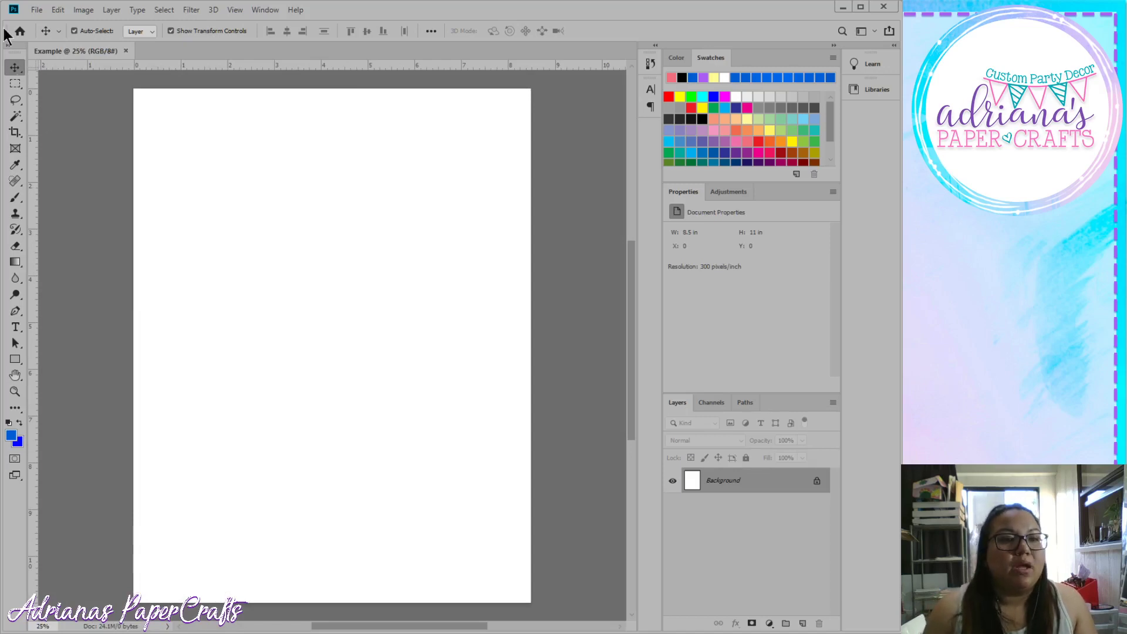
Step: Draw a three-sided polygon about 940 × 819 px at the page's upper edge, with magenta fill and a 15.60 px dashed black stroke
{"action": "left_click", "coordinate": [22, 362]}
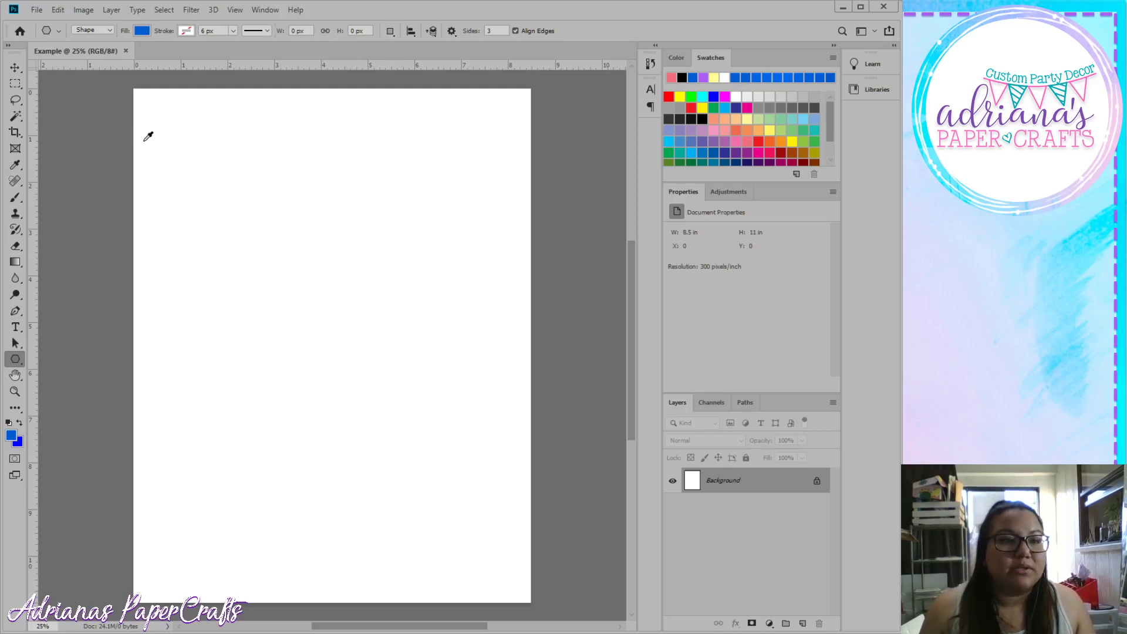
{"action": "left_click", "coordinate": [142, 107]}
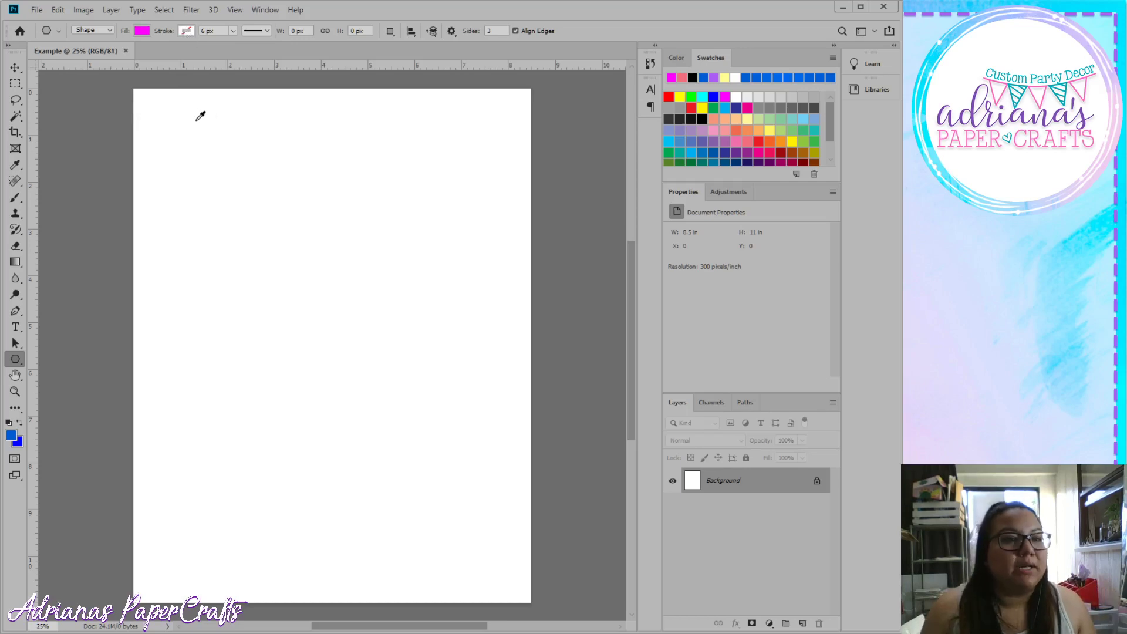
{"action": "left_click", "coordinate": [141, 94]}
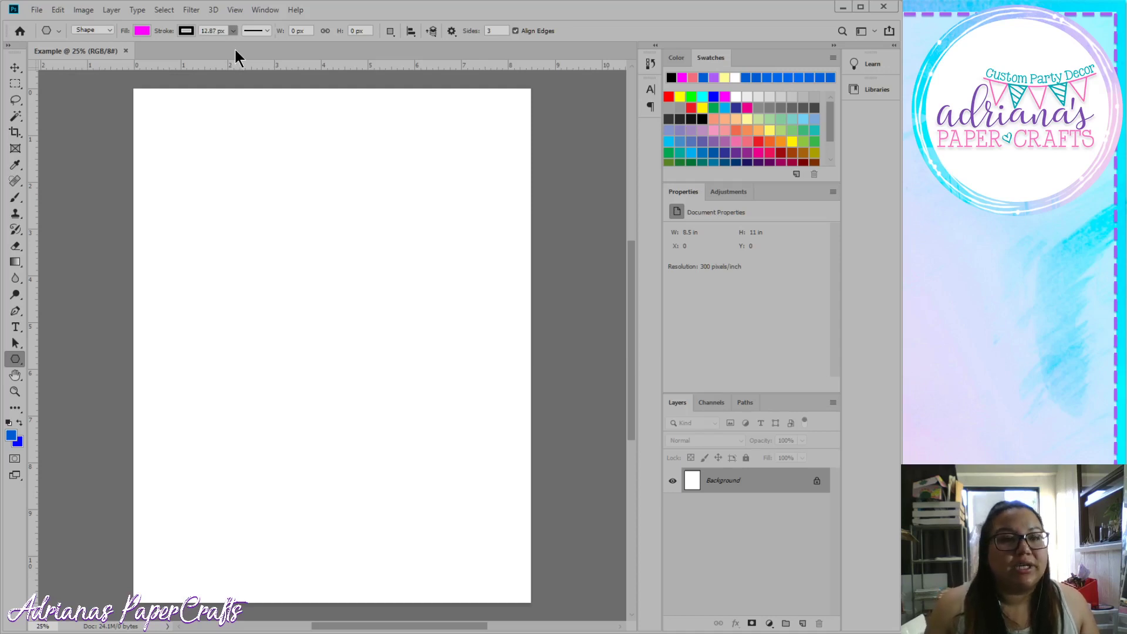
{"action": "left_click", "coordinate": [267, 31]}
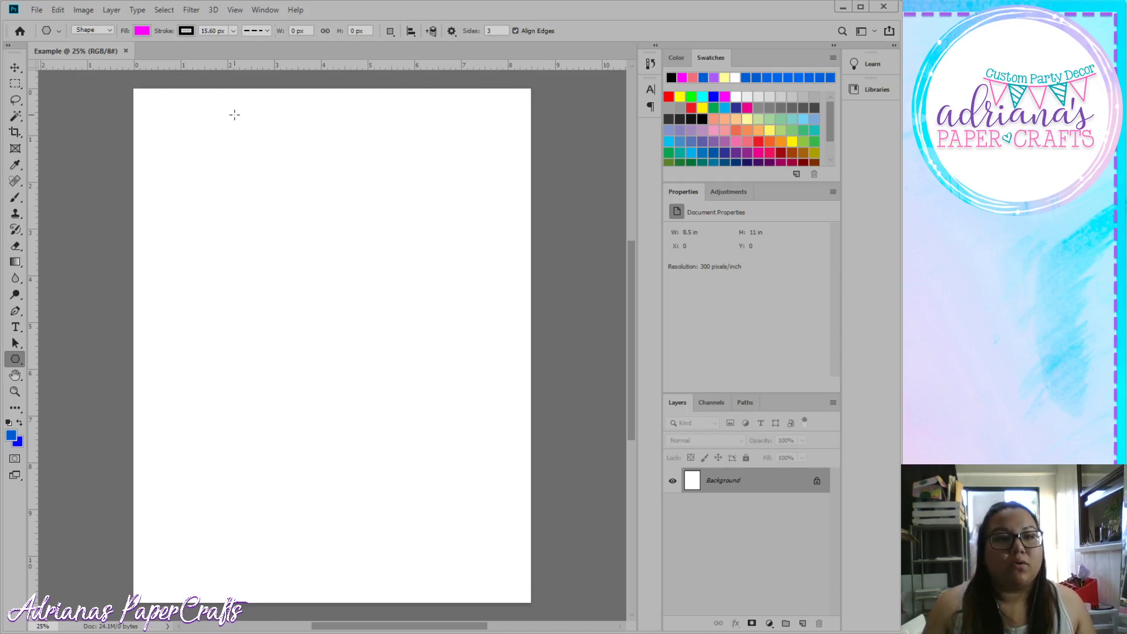
{"action": "mouse_move", "coordinate": [234, 115]}
{"action": "left_mouse_down"}
{"action": "mouse_move", "coordinate": [280, 179]}
{"action": "mouse_move", "coordinate": [308, 158]}
{"action": "left_mouse_up"}
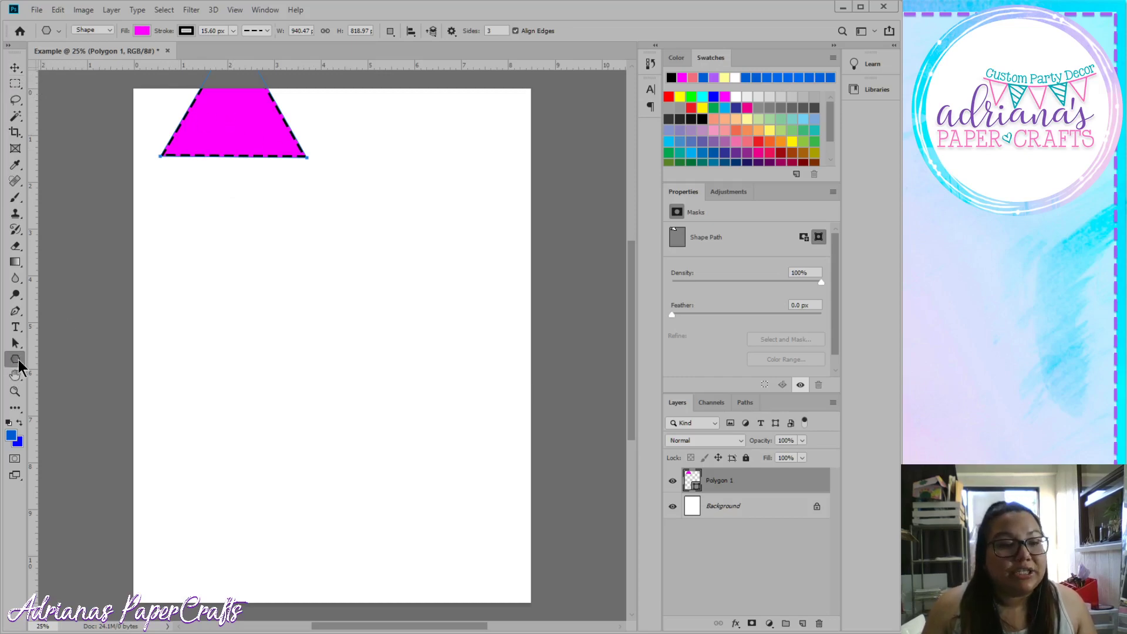
Step: Move the triangle fully onto the page near its upper-left corner and leave it selected
{"action": "left_click", "coordinate": [16, 69]}
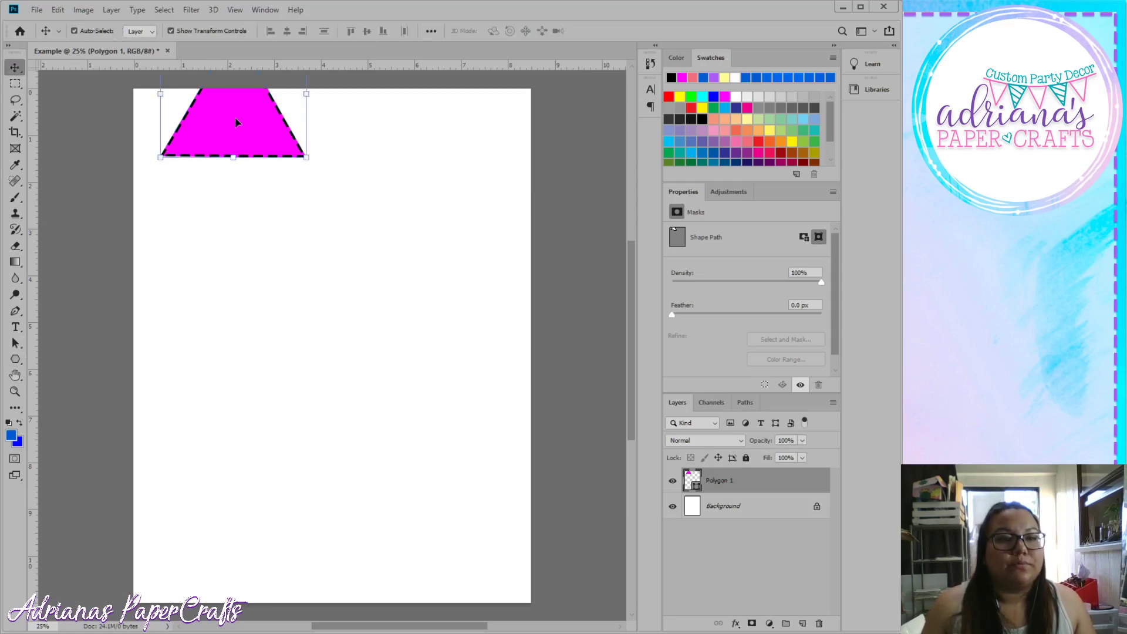
{"action": "left_click_drag", "start_coordinate": [235, 138], "coordinate": [223, 188]}
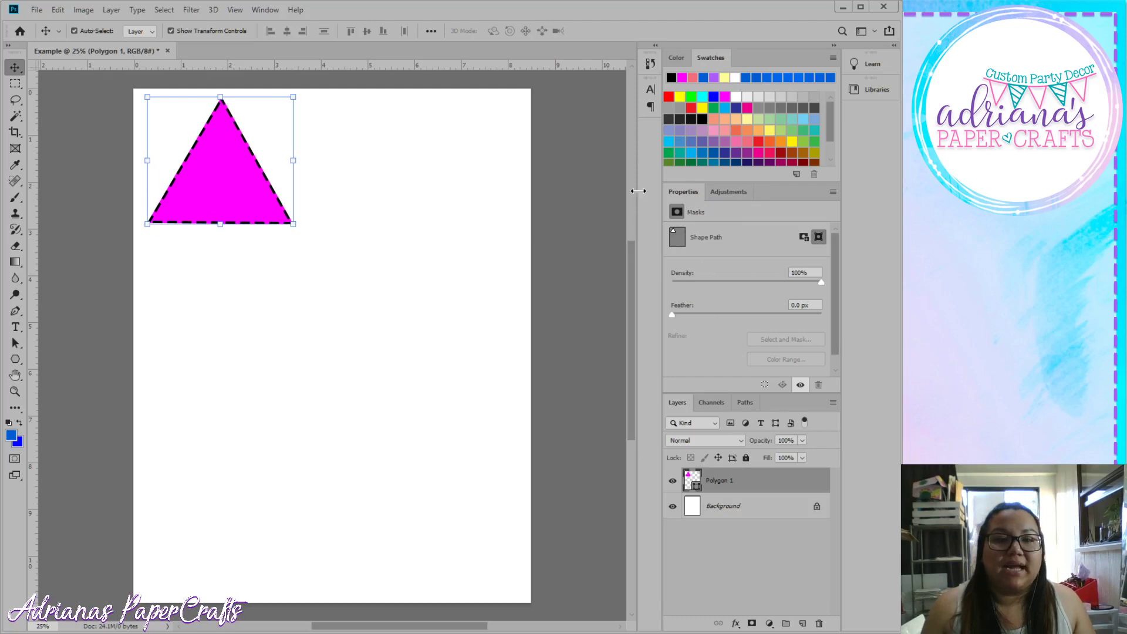
{"action": "left_click", "coordinate": [590, 147]}
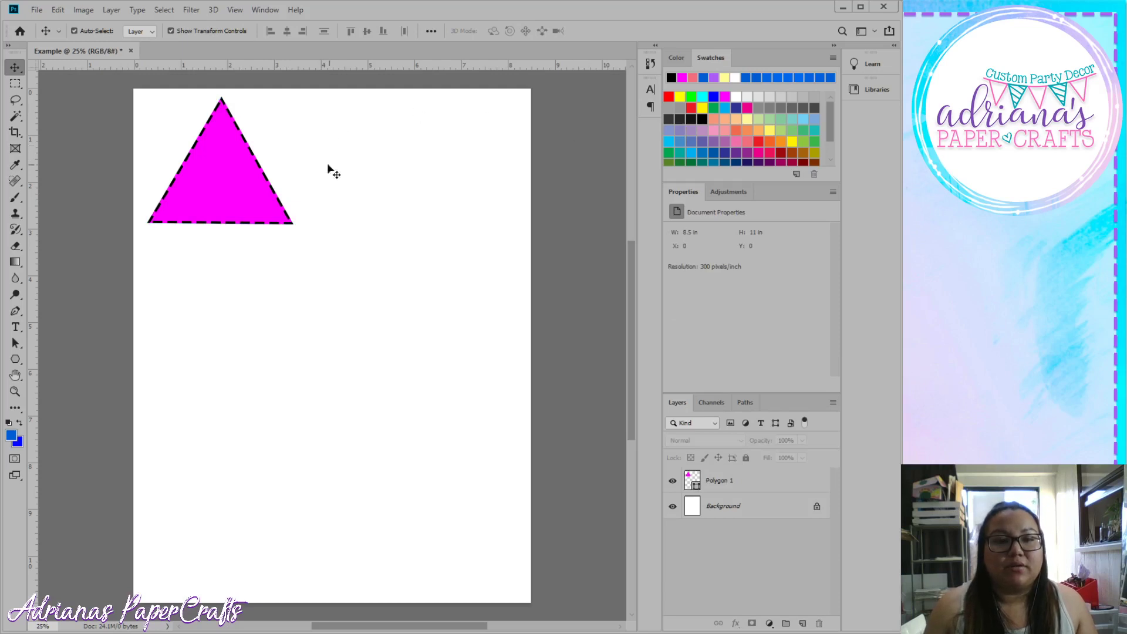
{"action": "left_click", "coordinate": [210, 185]}
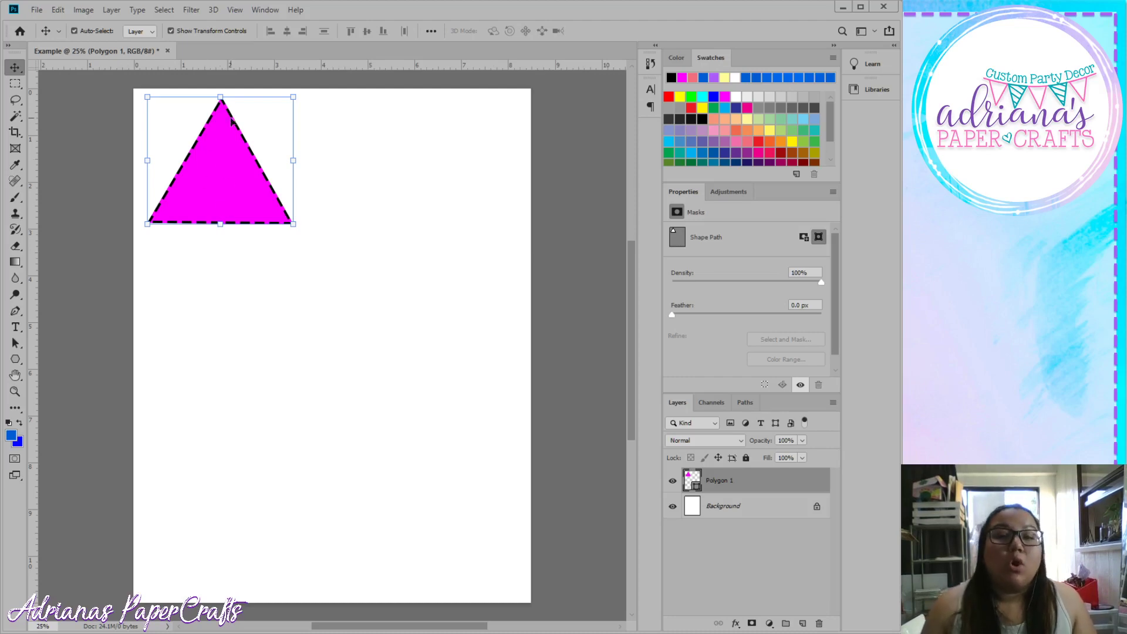
Step: Restyle the triangle with a dotted 34.70 px stroke and a yellow fill
{"action": "left_click", "coordinate": [15, 359]}
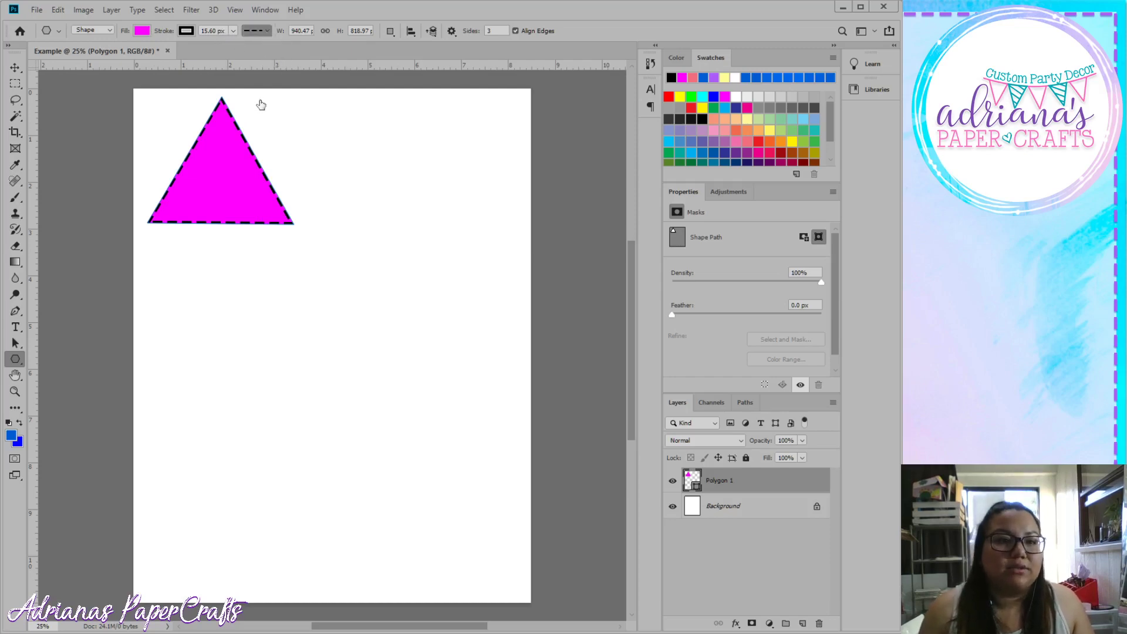
{"action": "left_click", "coordinate": [256, 31]}
{"action": "left_click", "coordinate": [270, 67]}
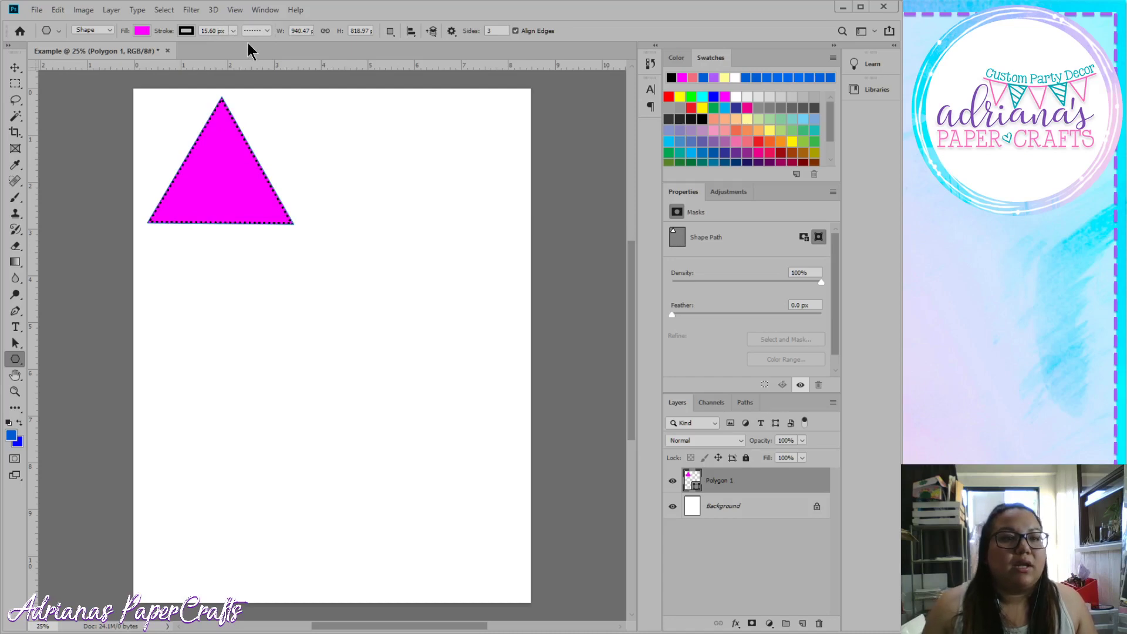
{"action": "left_click", "coordinate": [233, 31]}
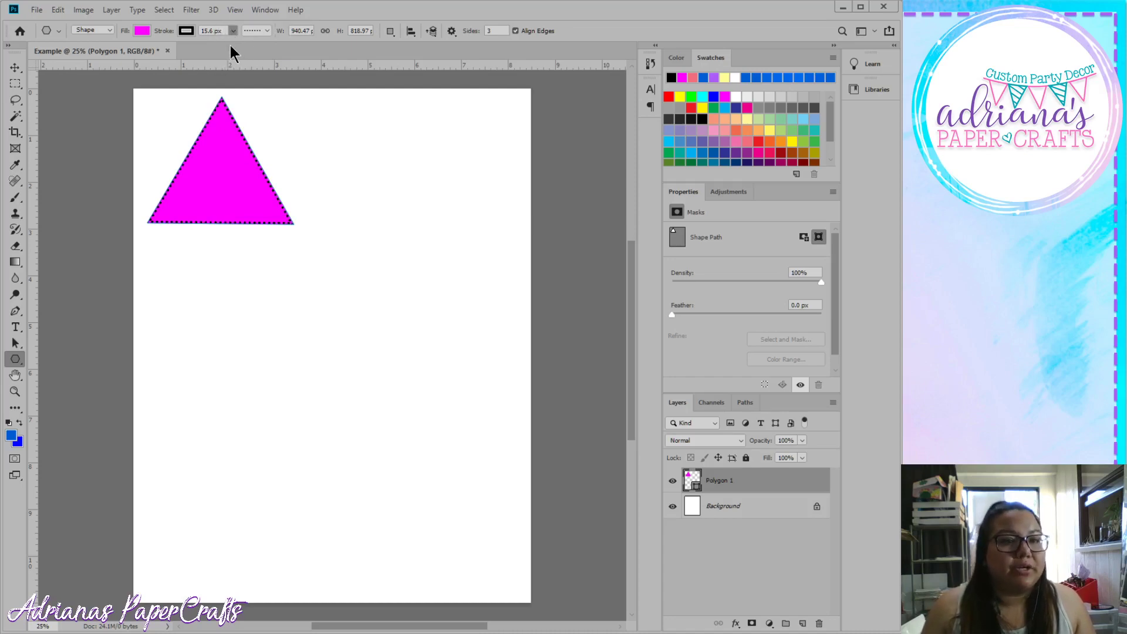
{"action": "left_click_drag", "start_coordinate": [231, 46], "coordinate": [238, 47]}
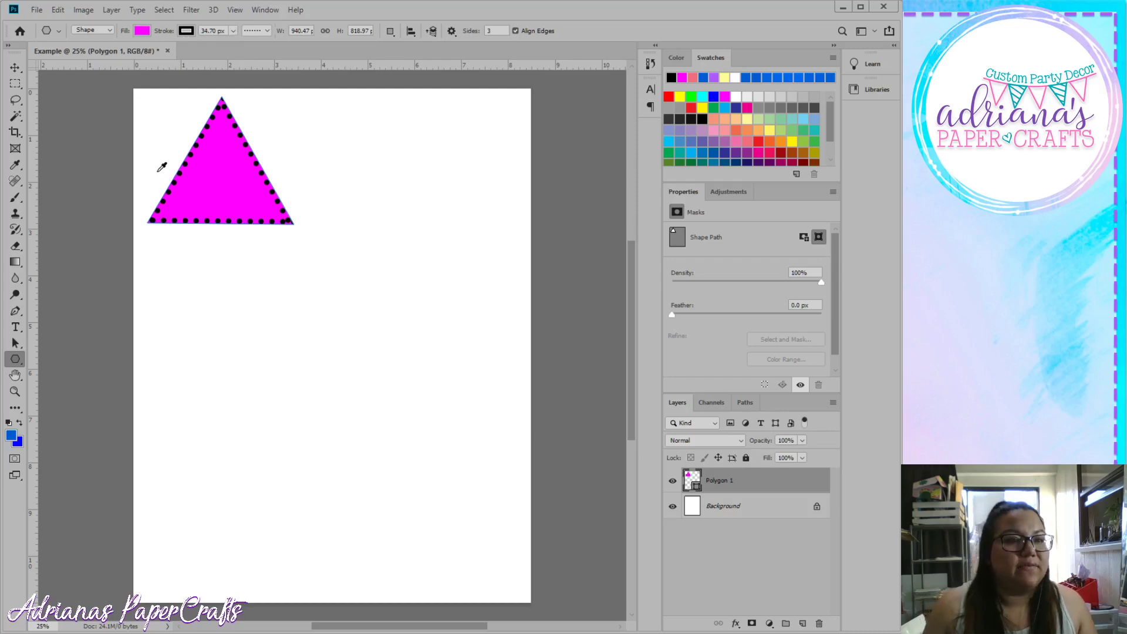
{"action": "left_click", "coordinate": [166, 159]}
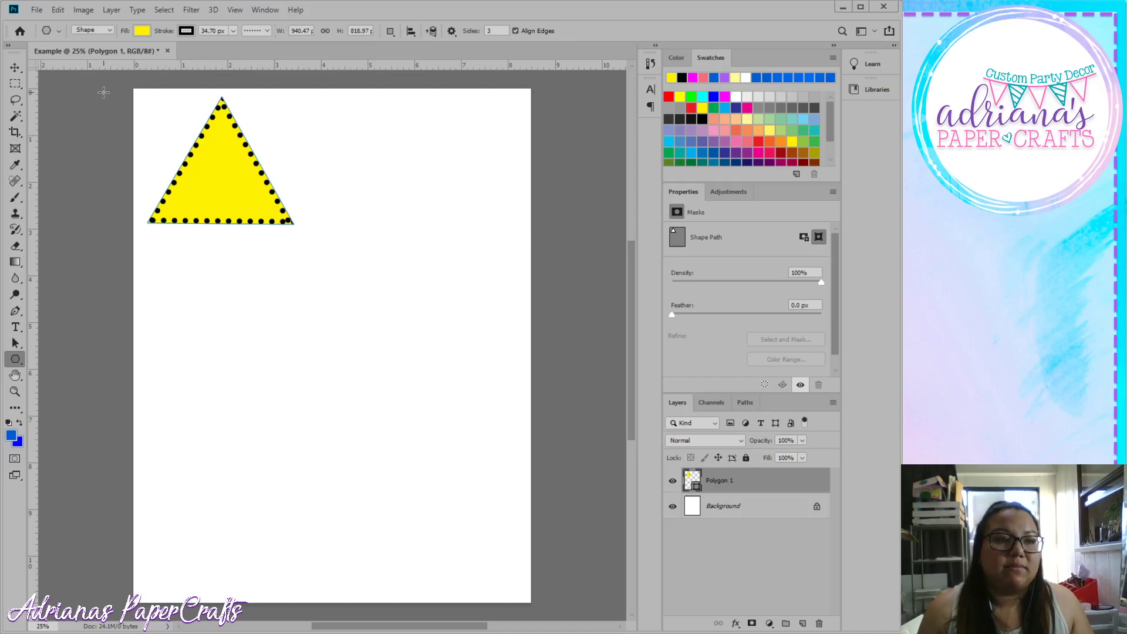
Step: Move the yellow triangle to the lower-right corner of the page
{"action": "left_click", "coordinate": [16, 68]}
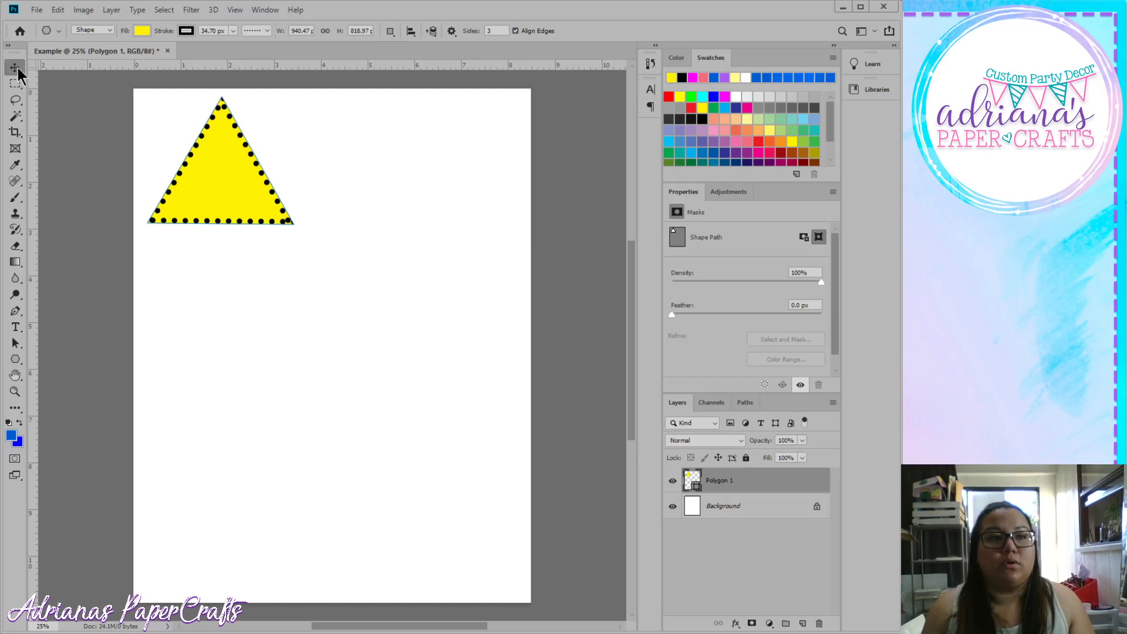
{"action": "left_click_drag", "start_coordinate": [226, 177], "coordinate": [453, 546]}
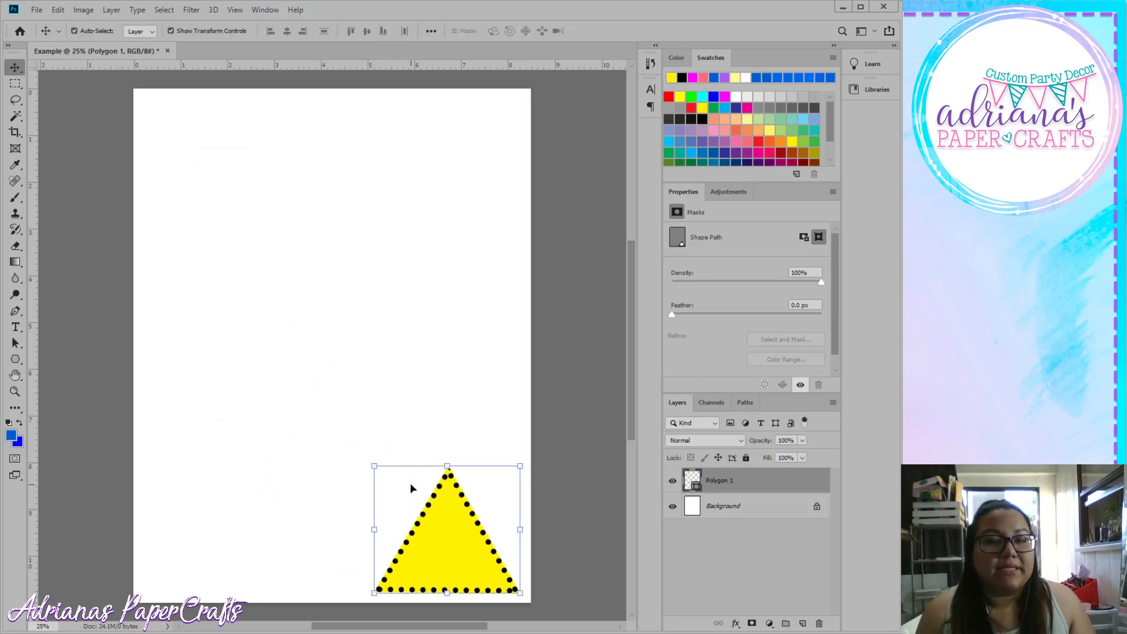
Step: Draw a five-sided polygon about 645 × 619 px in the page's upper-left corner, keeping the yellow fill and dotted stroke
{"action": "left_click", "coordinate": [21, 364]}
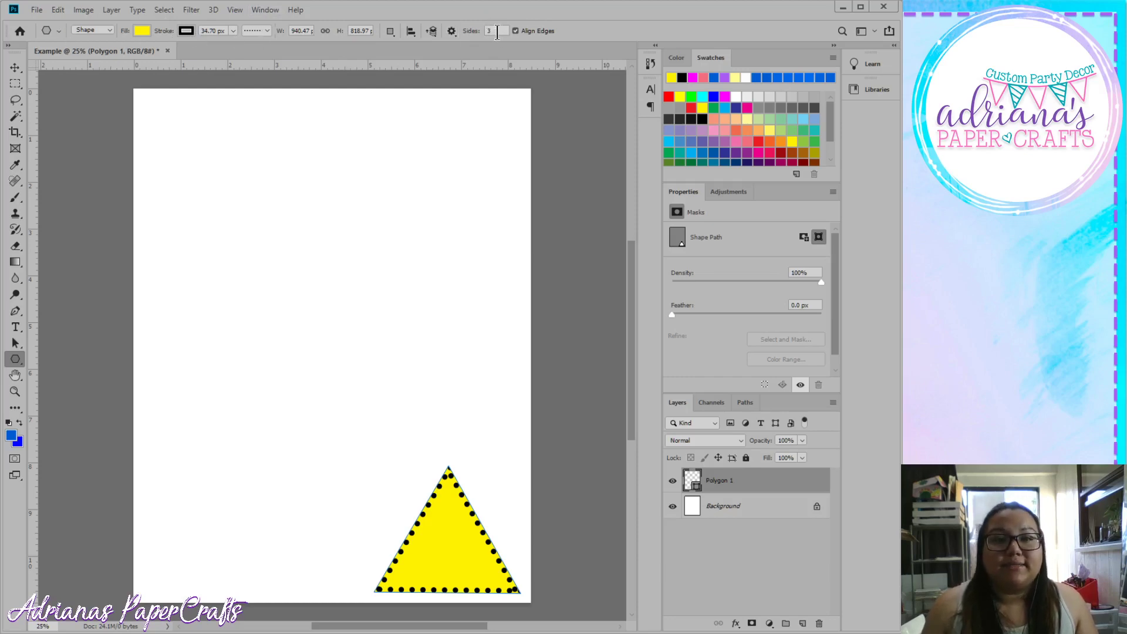
{"action": "left_click", "coordinate": [497, 31]}
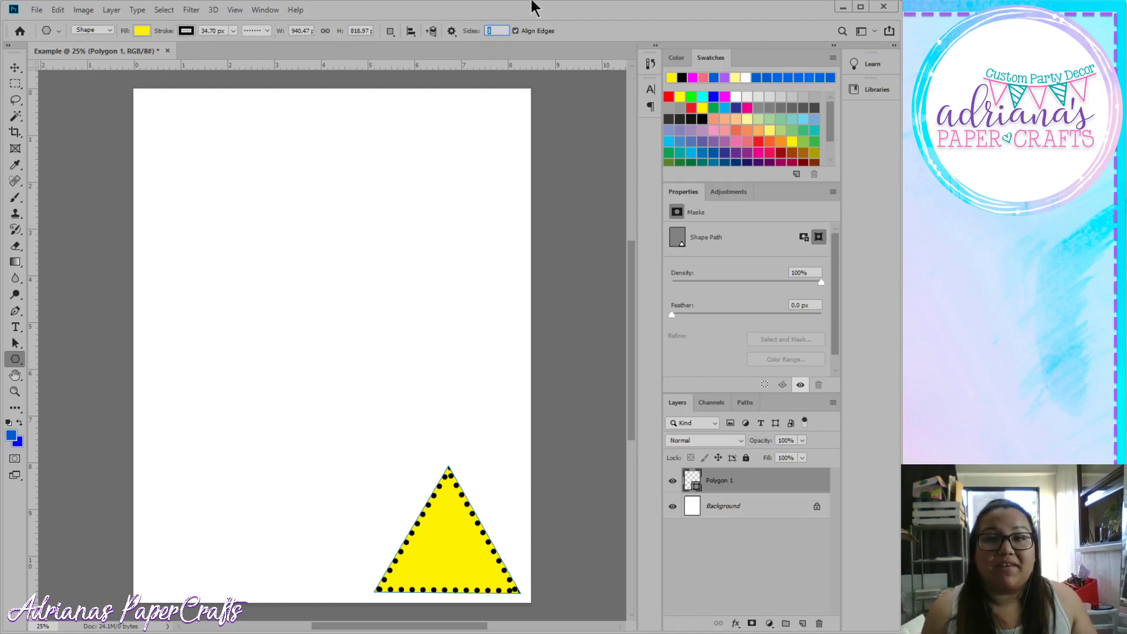
{"action": "type", "text": "5"}
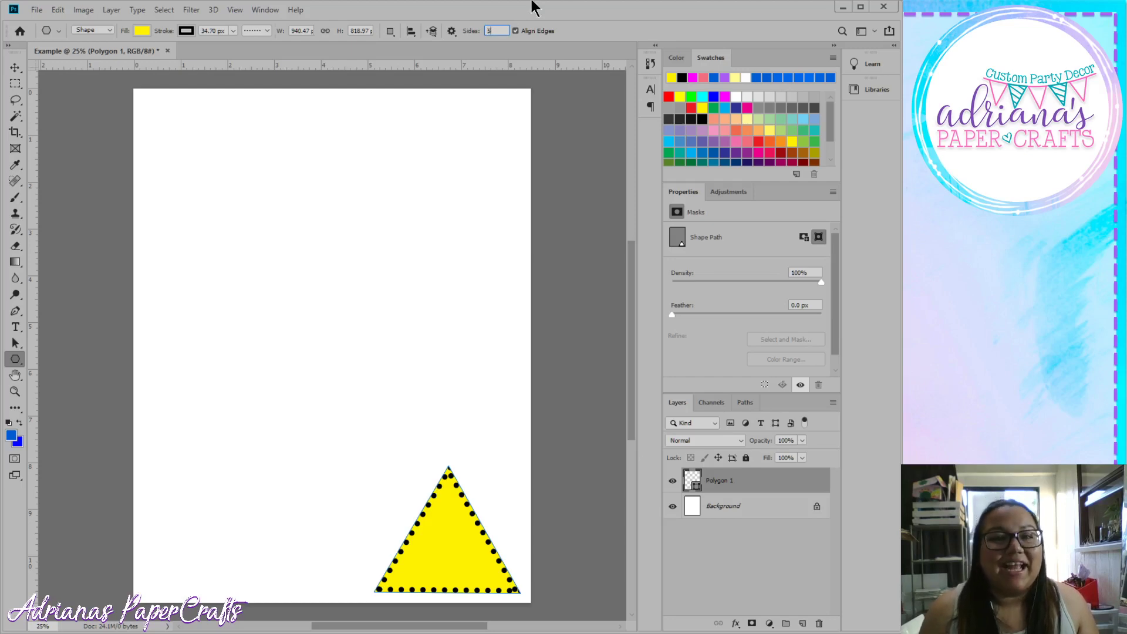
{"action": "key", "text": "Return"}
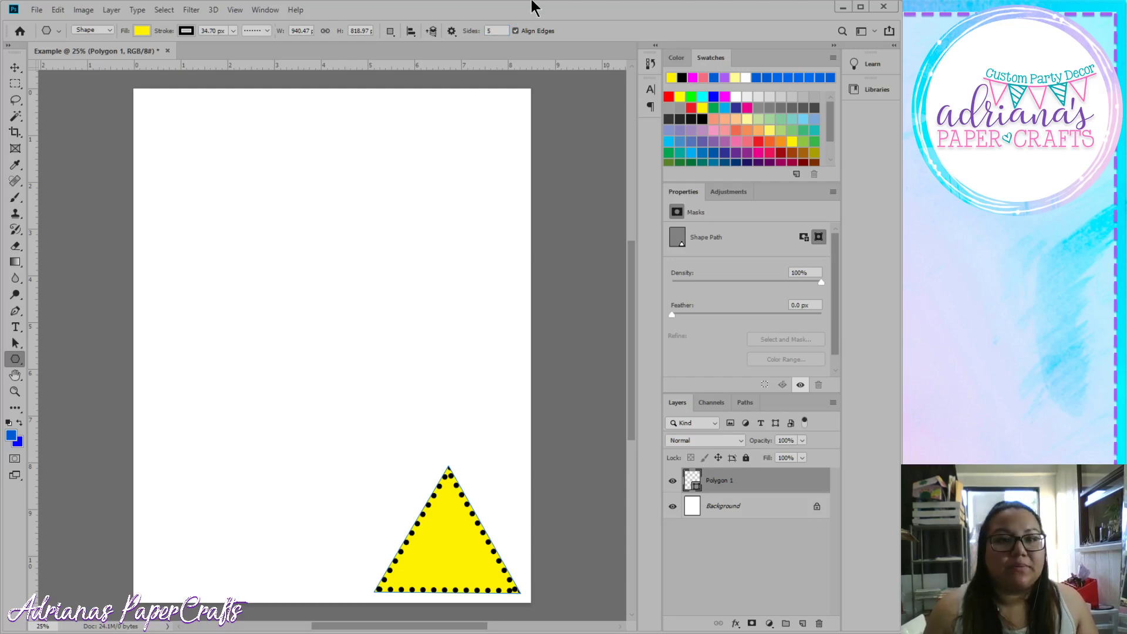
{"action": "left_click_drag", "start_coordinate": [181, 132], "coordinate": [213, 174]}
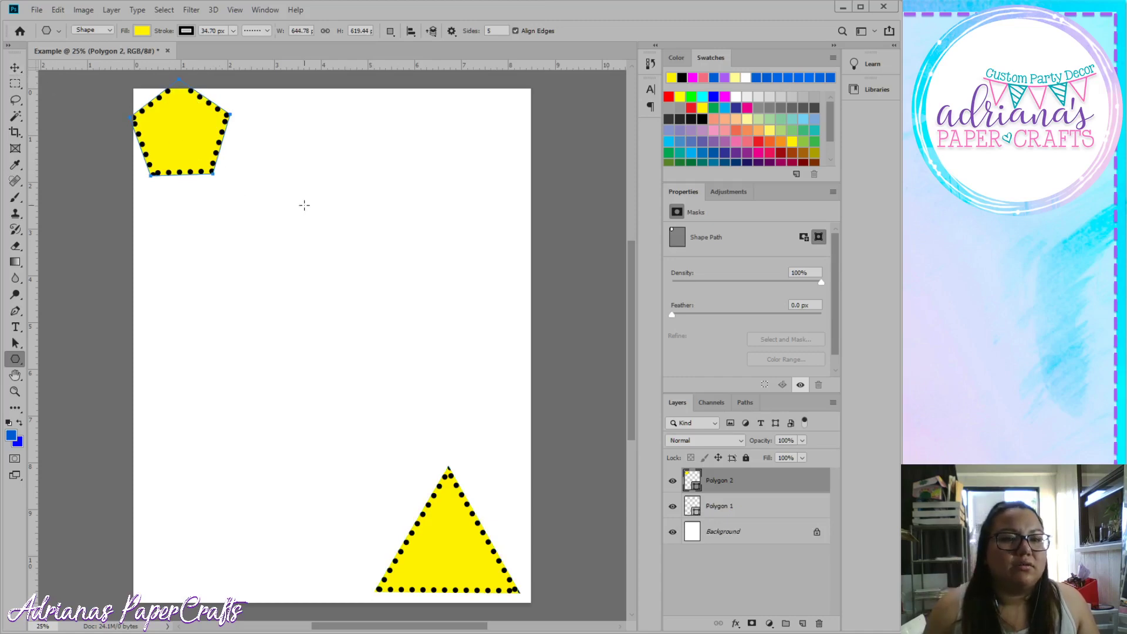
Step: Draw a yellow five-pointed star about 1036 × 989 px to the right of the pentagon
{"action": "left_click", "coordinate": [495, 31]}
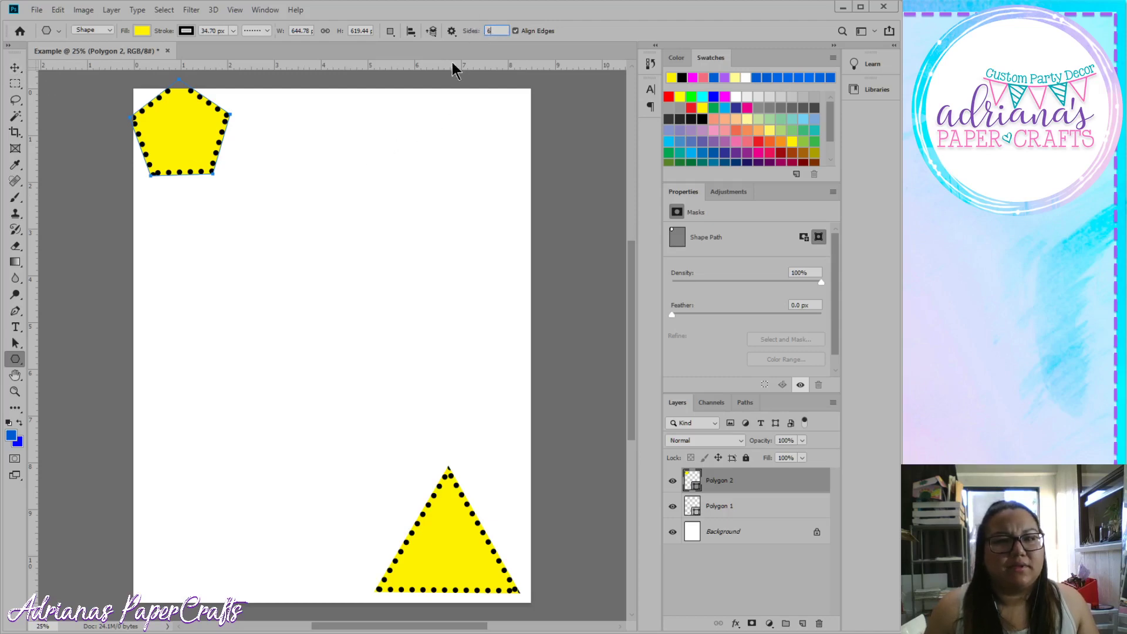
{"action": "key", "text": "Return"}
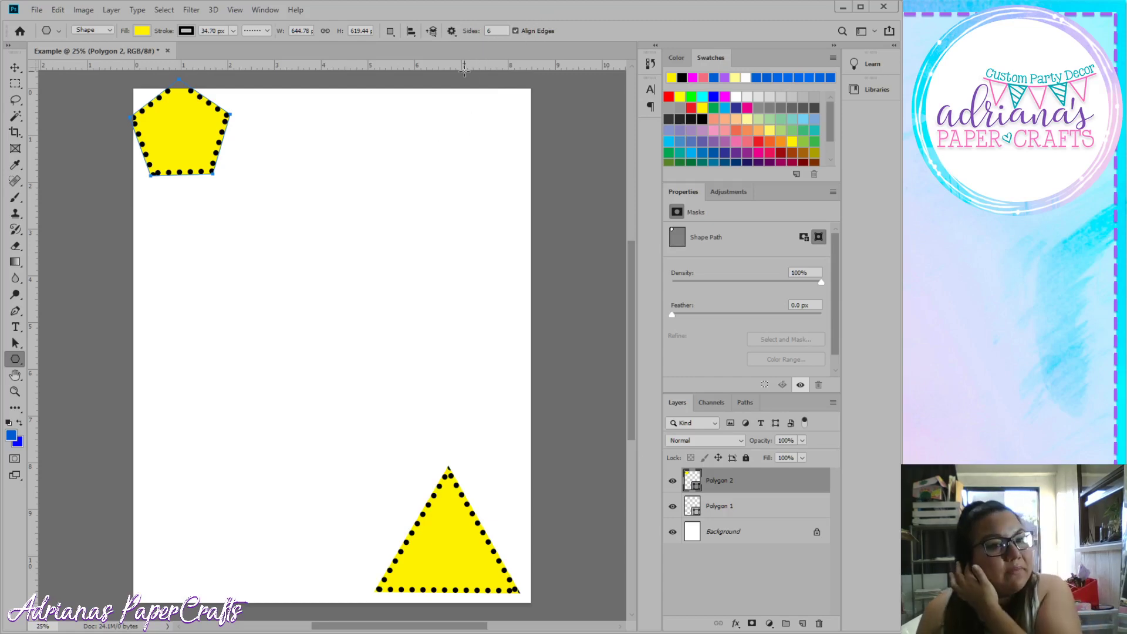
{"action": "left_click", "coordinate": [493, 31]}
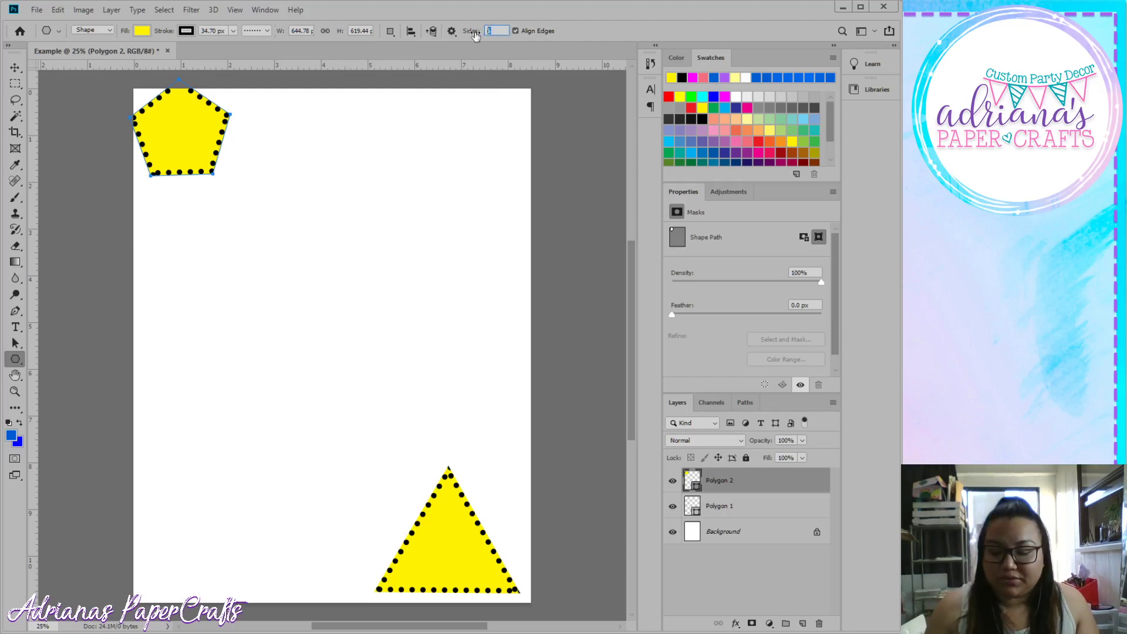
{"action": "left_click_drag", "start_coordinate": [319, 172], "coordinate": [370, 242]}
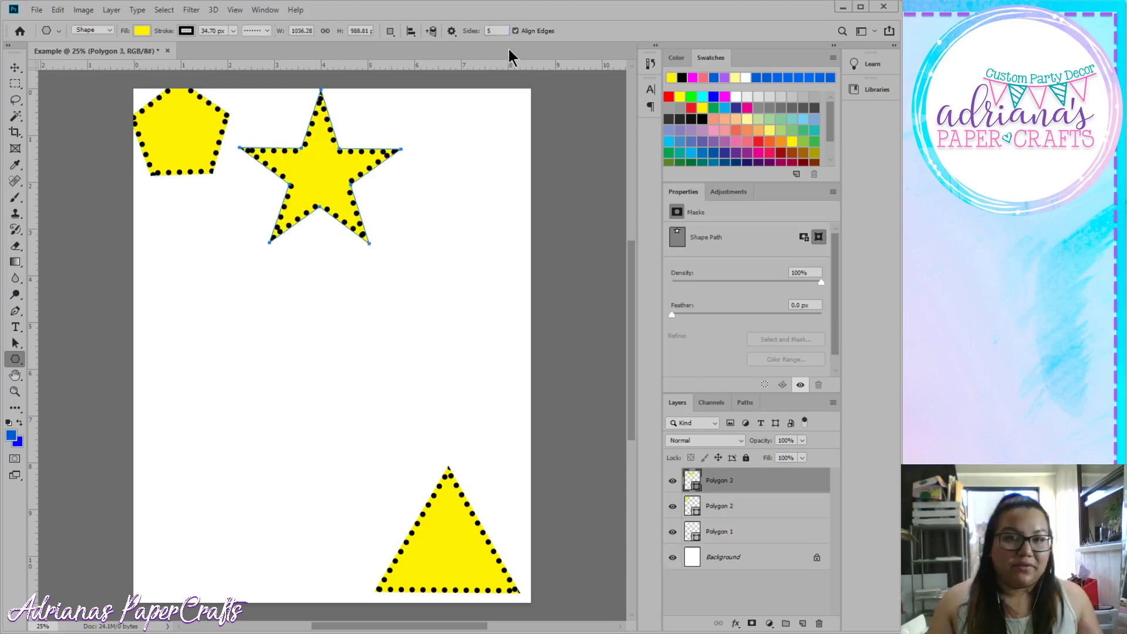
Step: Draw a six-pointed star about 878 × 968 px below the pentagon and a seven-pointed star about 929 px wide right of the five-pointed one
{"action": "left_click", "coordinate": [495, 32]}
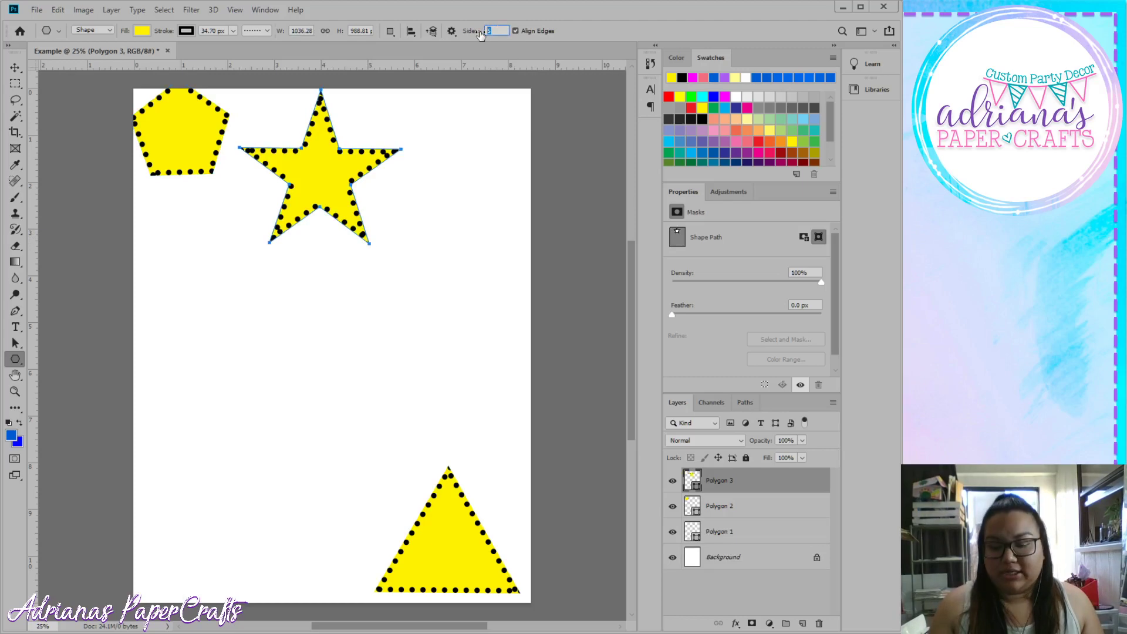
{"action": "type", "text": "6"}
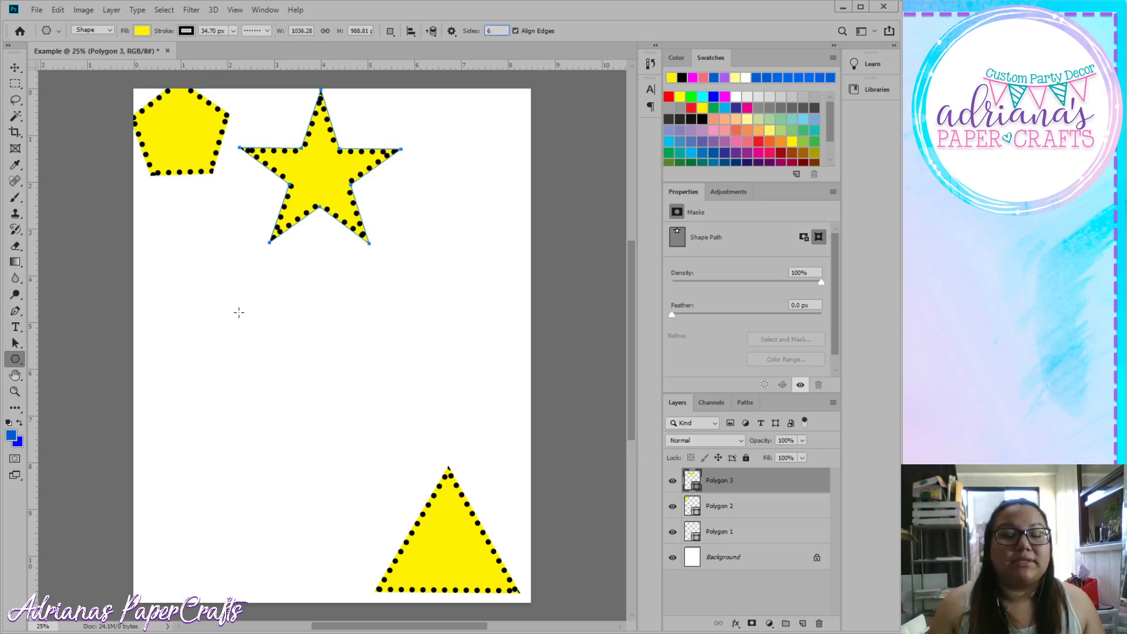
{"action": "left_click_drag", "start_coordinate": [239, 312], "coordinate": [301, 355]}
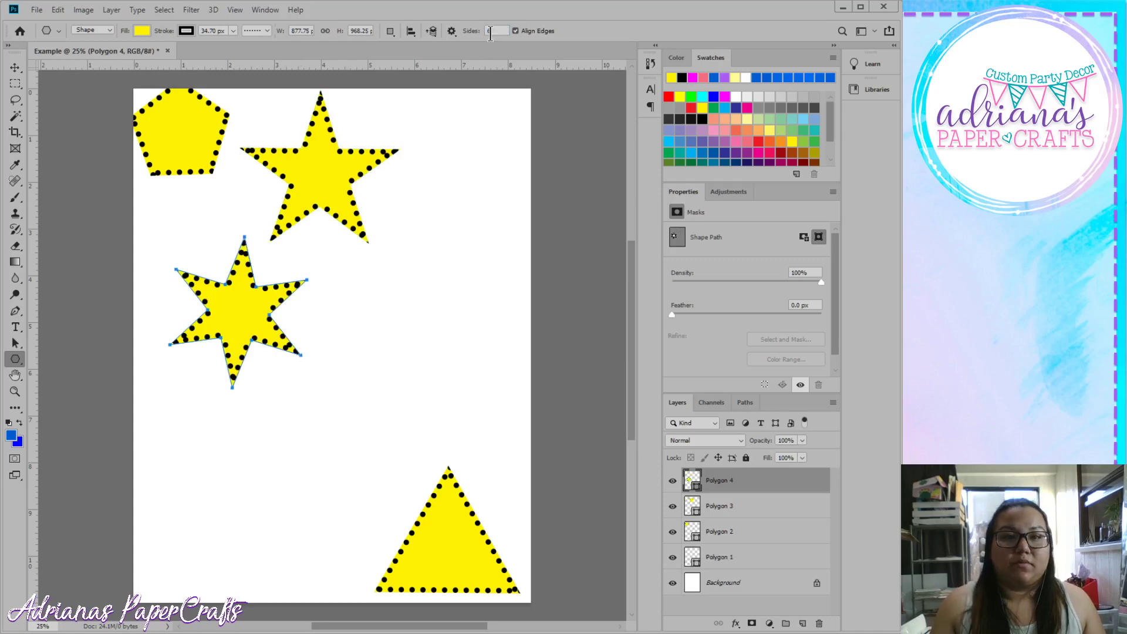
{"action": "left_click", "coordinate": [475, 34]}
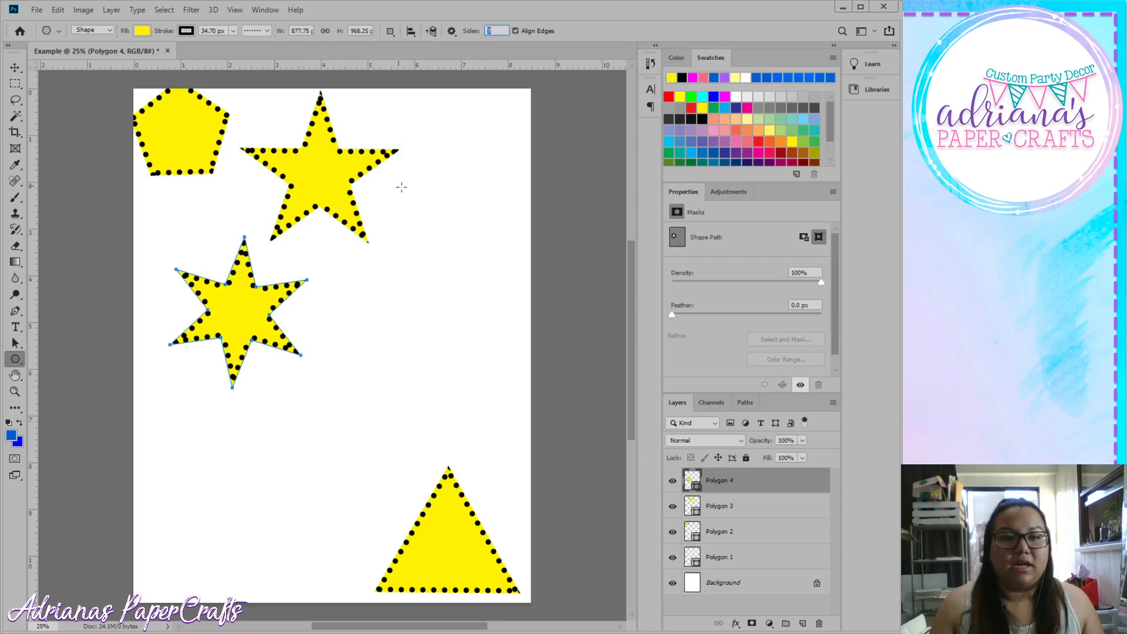
{"action": "left_click_drag", "start_coordinate": [397, 185], "coordinate": [452, 235]}
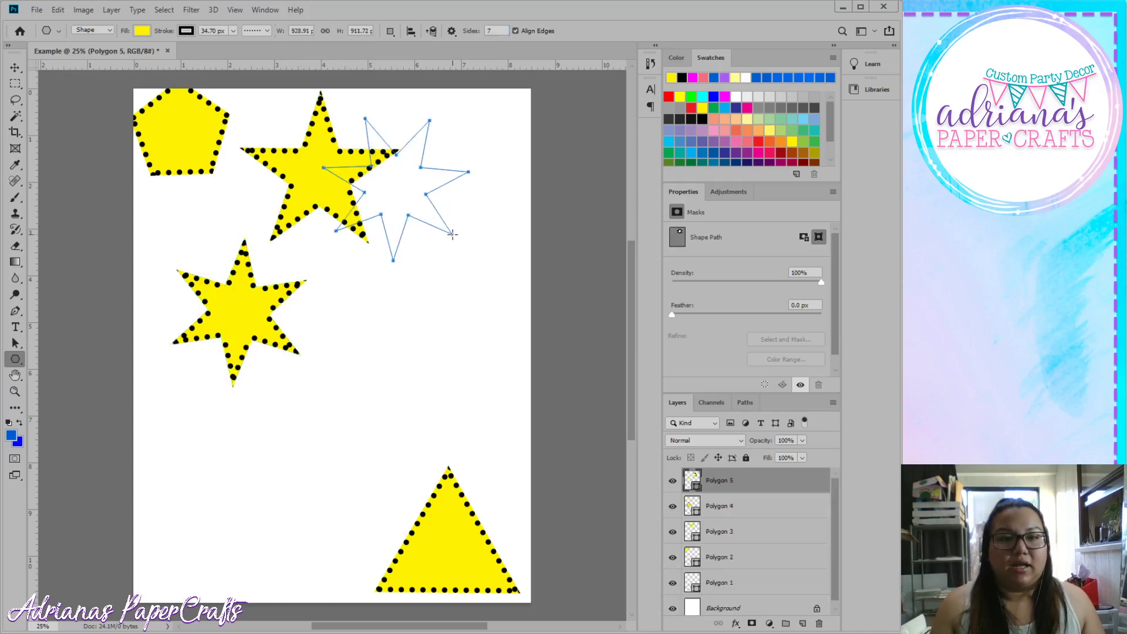
Step: Draw a four-pointed star about 703 × 703 px below the seven-pointed star
{"action": "left_click", "coordinate": [478, 34]}
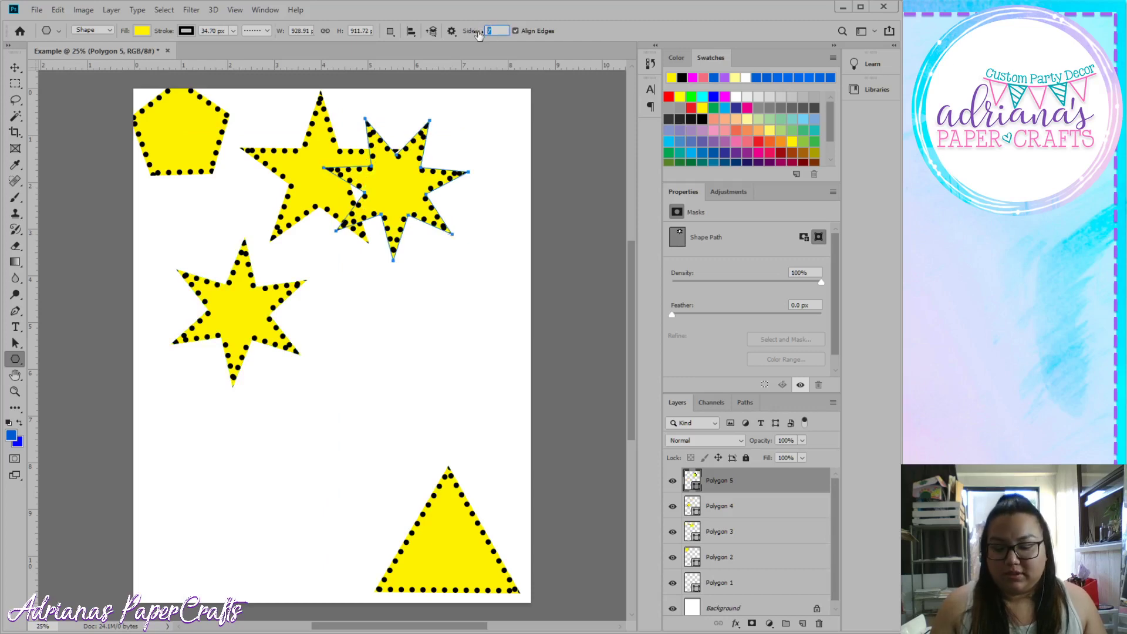
{"action": "type", "text": "4"}
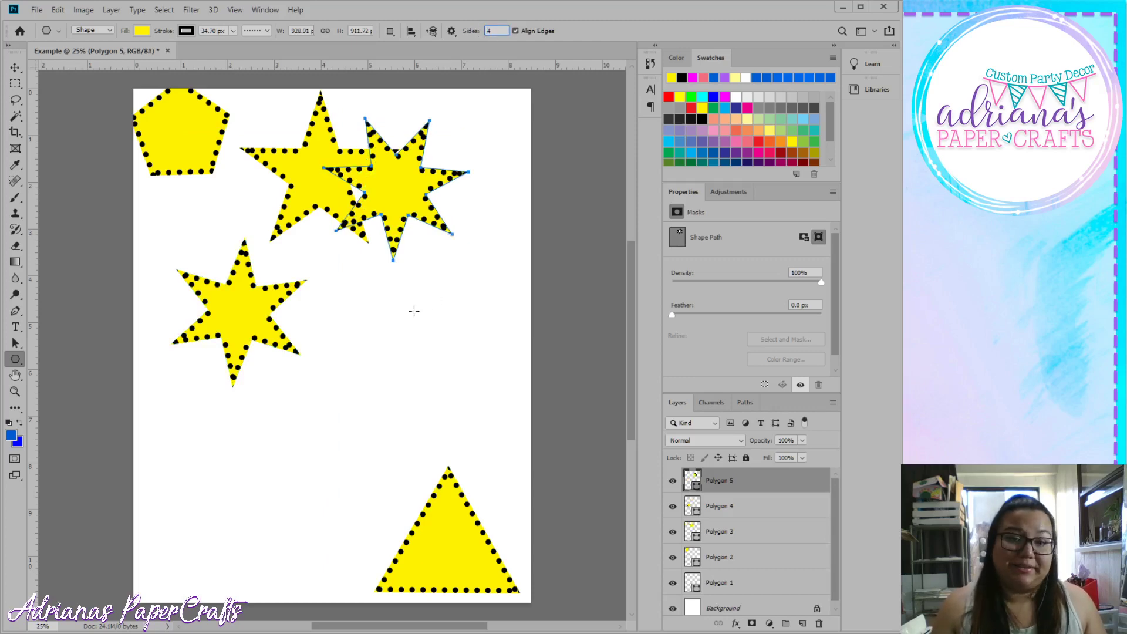
{"action": "left_click_drag", "start_coordinate": [404, 315], "coordinate": [457, 359]}
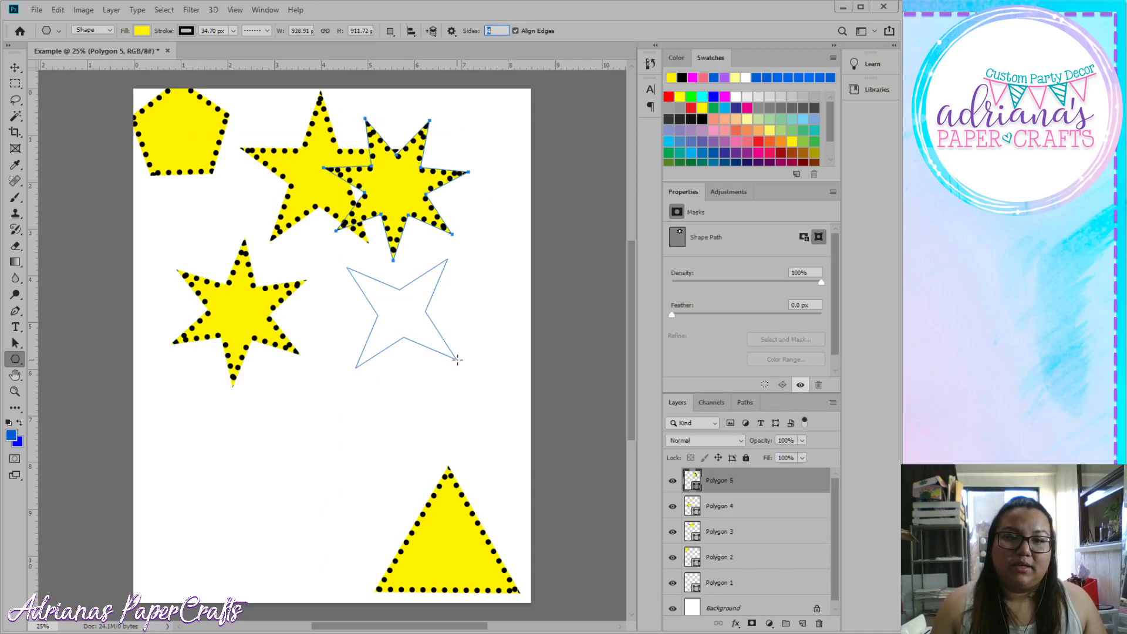
Step: Spread the four stars over the page's upper half without overlaps, with the four-pointed star under the seven-pointed one, and deselect
{"action": "key", "text": "v"}
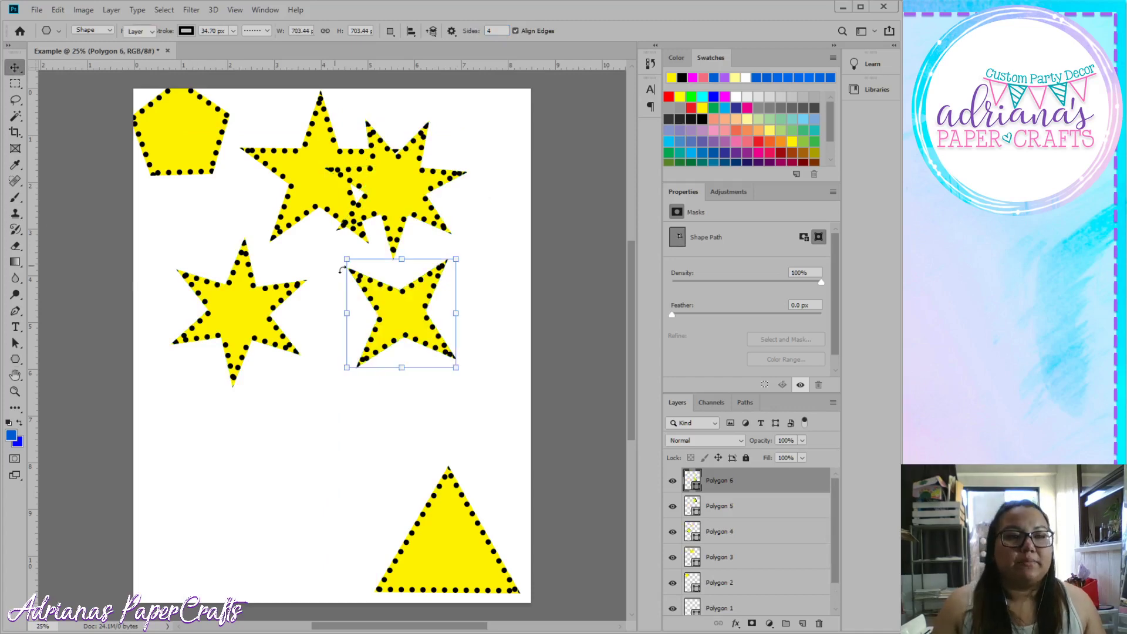
{"action": "left_click_drag", "start_coordinate": [352, 275], "coordinate": [405, 339]}
{"action": "left_click_drag", "start_coordinate": [421, 185], "coordinate": [484, 202]}
{"action": "left_click_drag", "start_coordinate": [317, 176], "coordinate": [310, 190]}
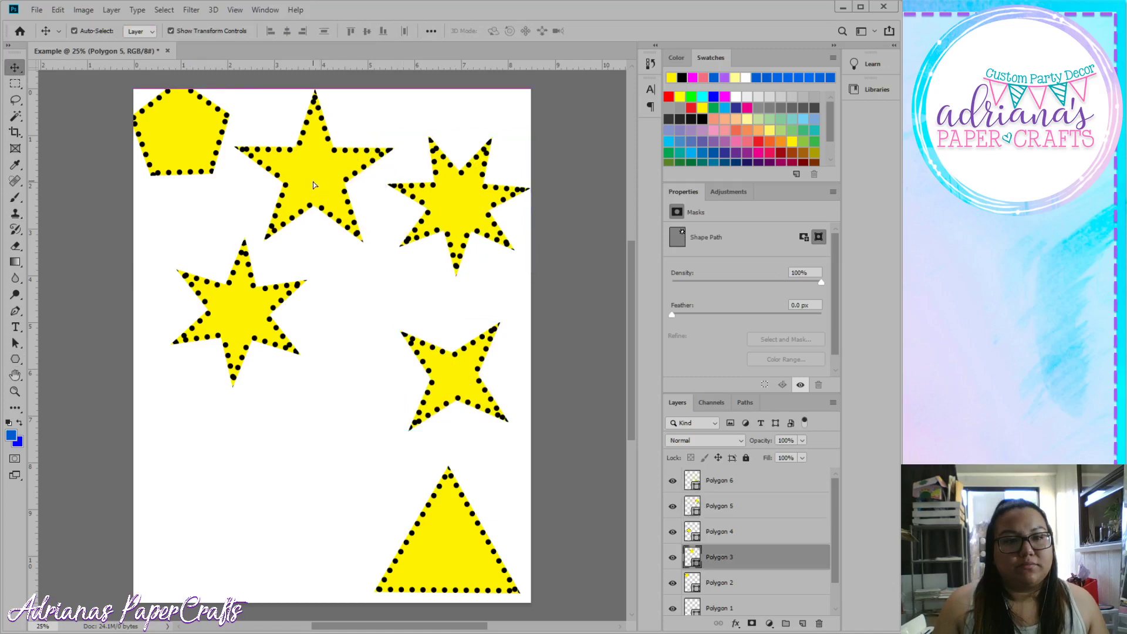
{"action": "left_click_drag", "start_coordinate": [221, 345], "coordinate": [219, 348]}
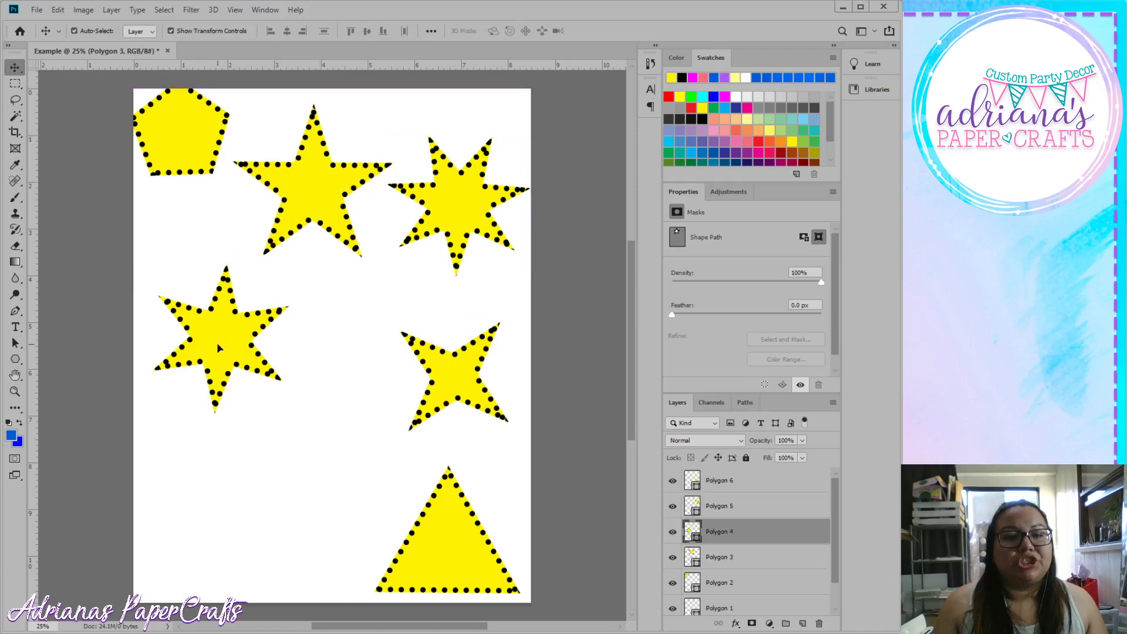
{"action": "left_click_drag", "start_coordinate": [446, 200], "coordinate": [435, 159]}
{"action": "left_click_drag", "start_coordinate": [230, 320], "coordinate": [237, 276]}
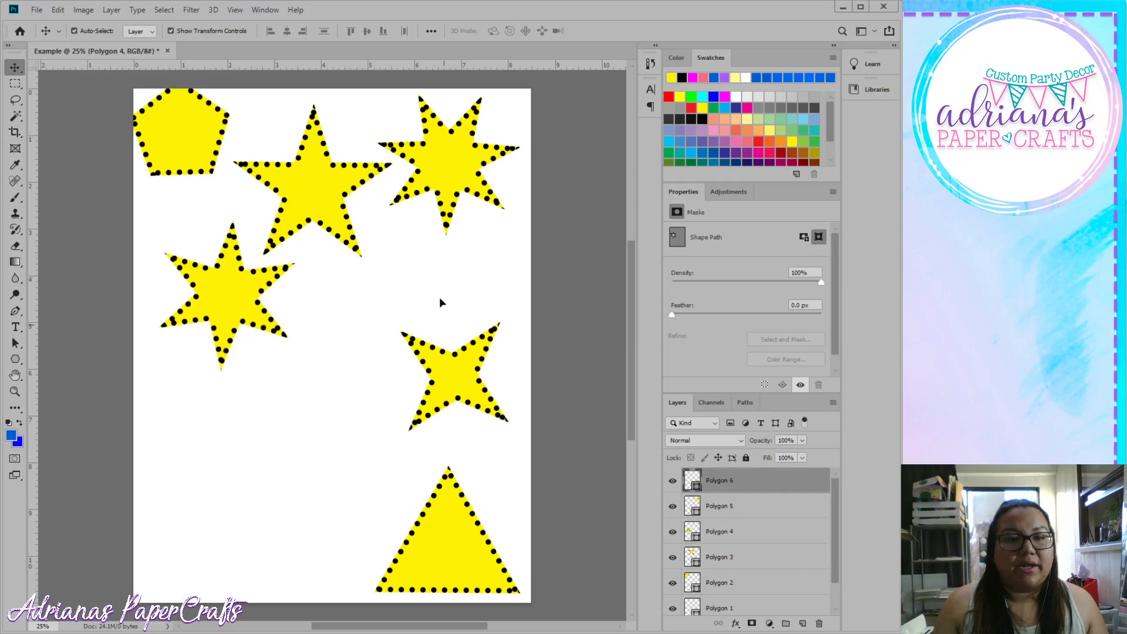
{"action": "left_click_drag", "start_coordinate": [452, 376], "coordinate": [443, 273]}
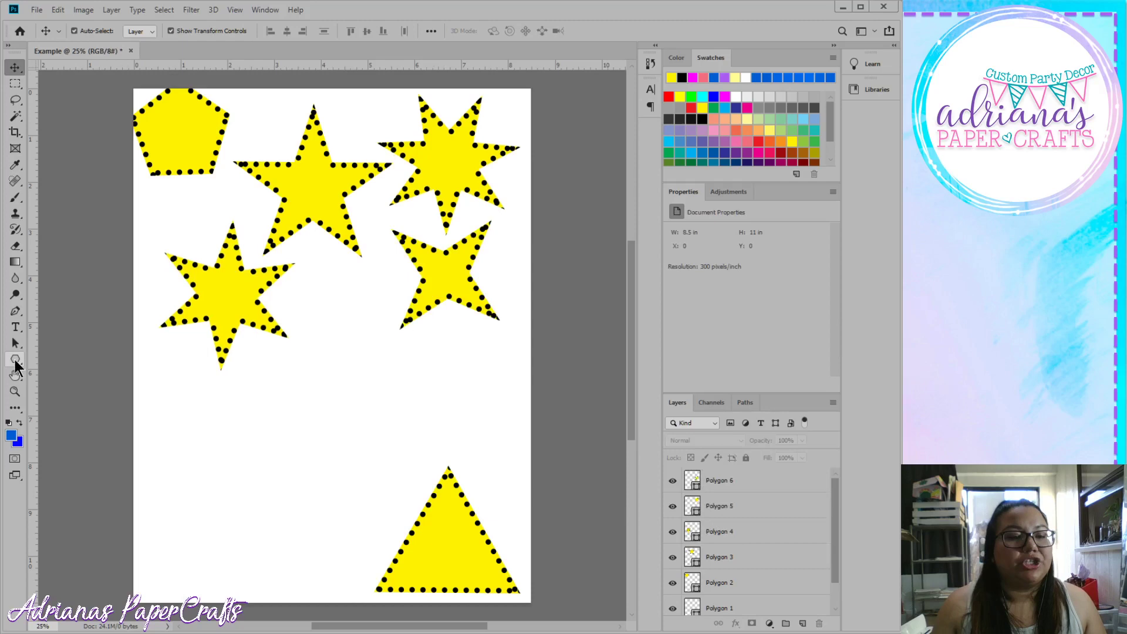
Step: Draw a magenta five-pointed star with smooth corners, about 689 × 663 px, below the six-pointed star
{"action": "left_click", "coordinate": [15, 363]}
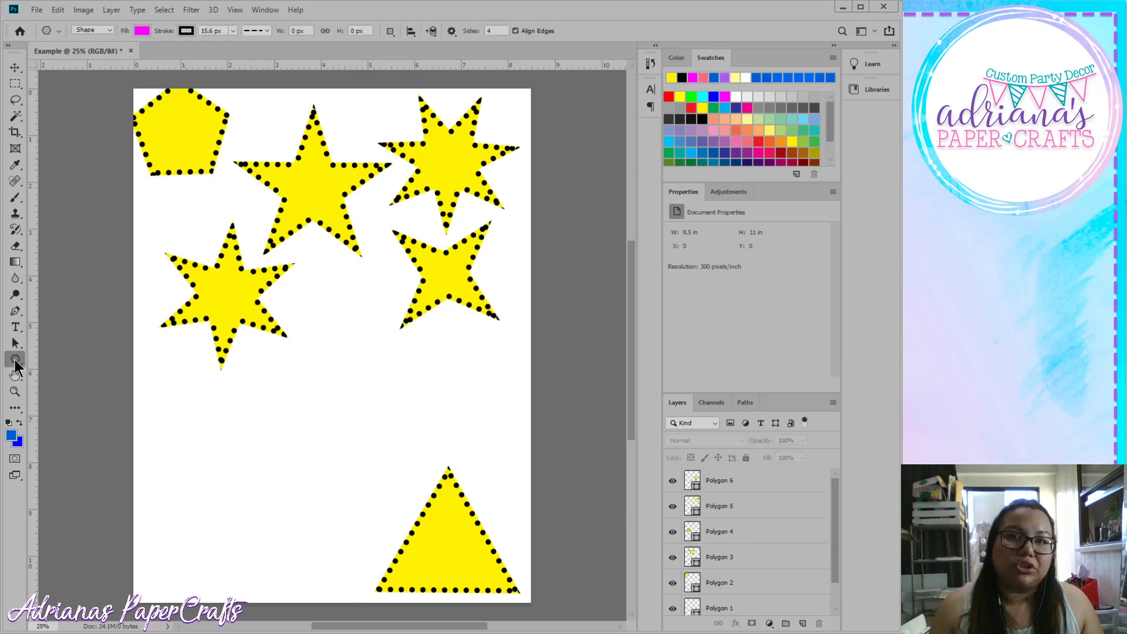
{"action": "left_click", "coordinate": [484, 32]}
{"action": "type", "text": "5"}
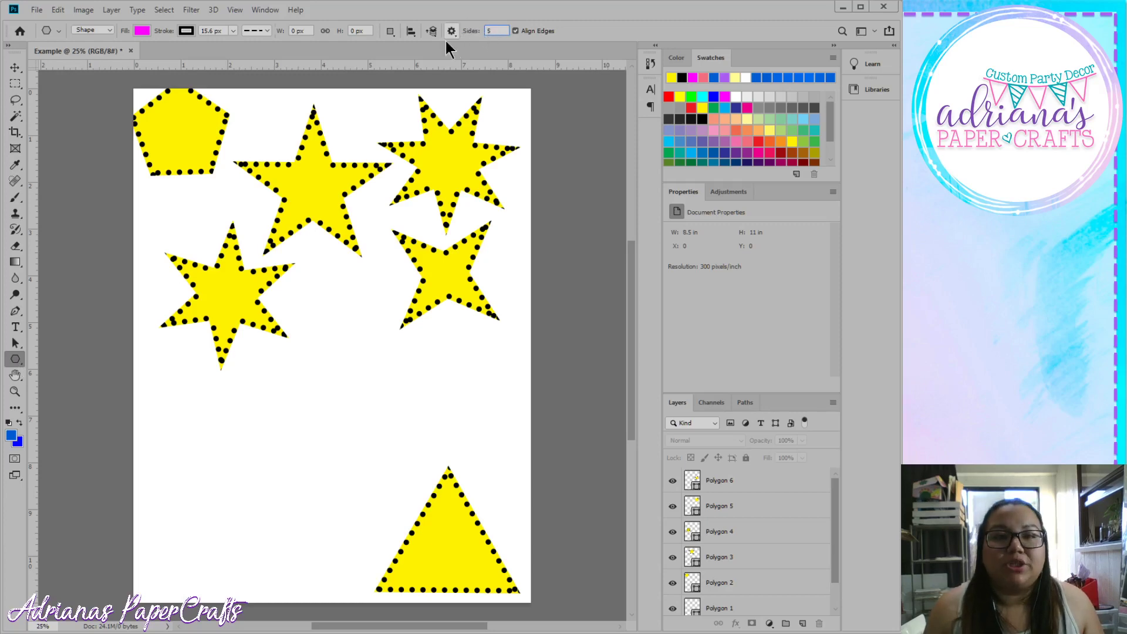
{"action": "left_click", "coordinate": [455, 37]}
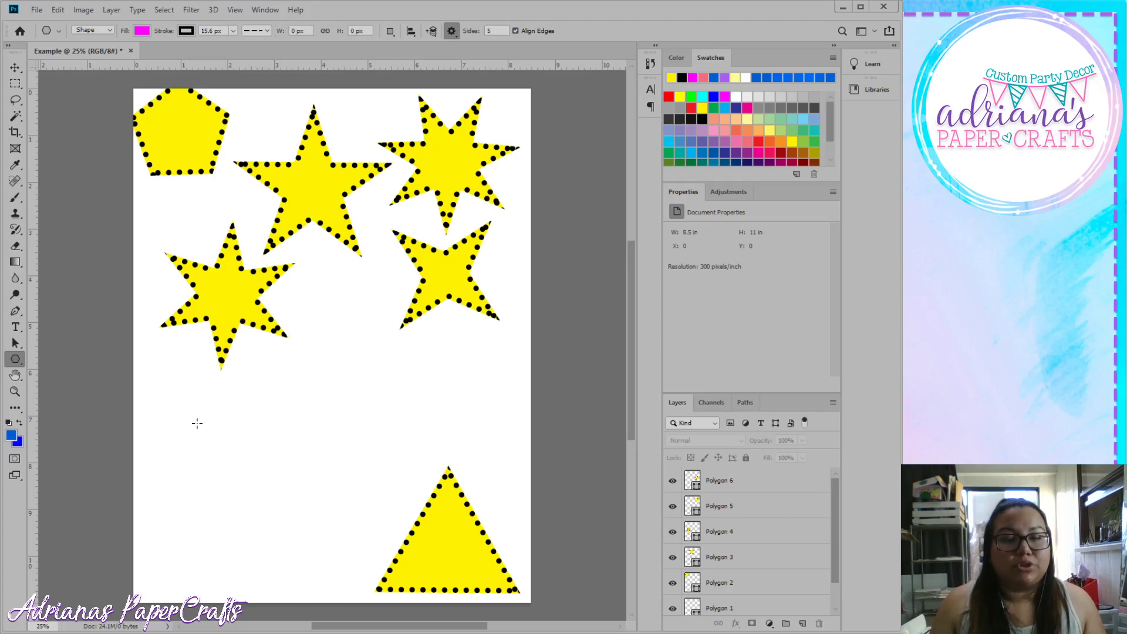
{"action": "left_click_drag", "start_coordinate": [197, 423], "coordinate": [249, 492]}
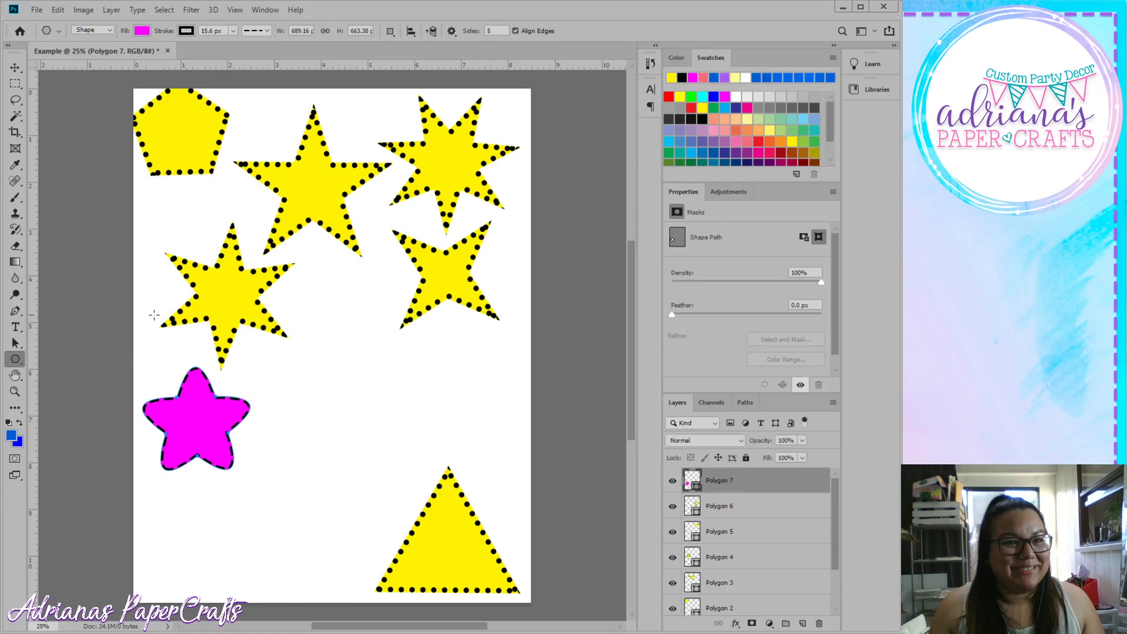
Step: Restyle the rounded star with a solid blue stroke and a cyan fill
{"action": "left_click", "coordinate": [186, 33]}
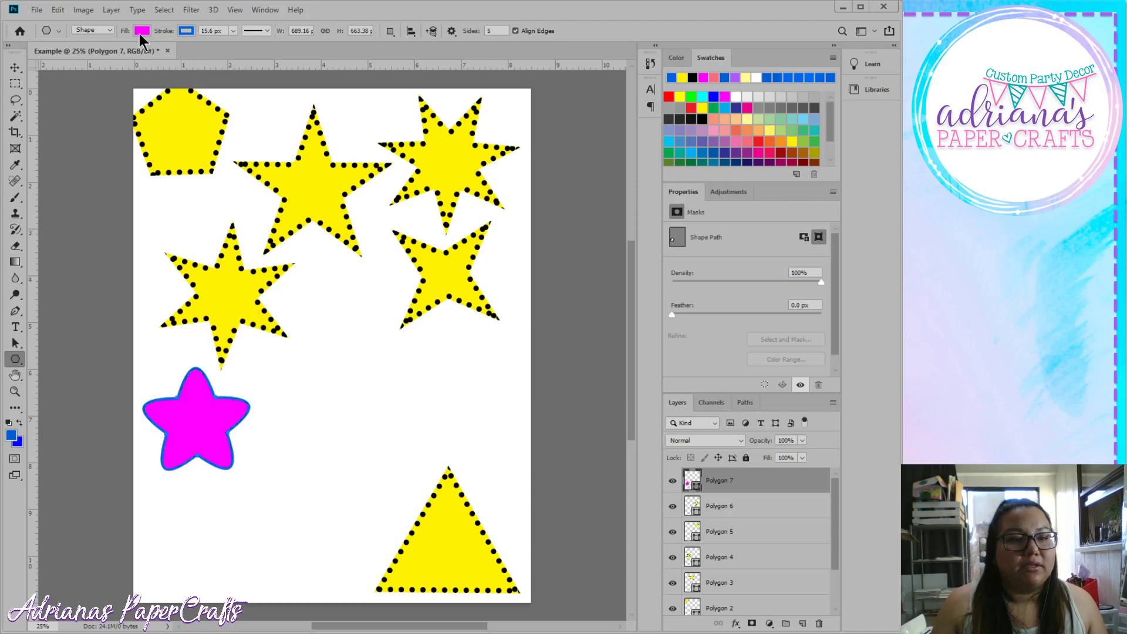
{"action": "left_click", "coordinate": [146, 106]}
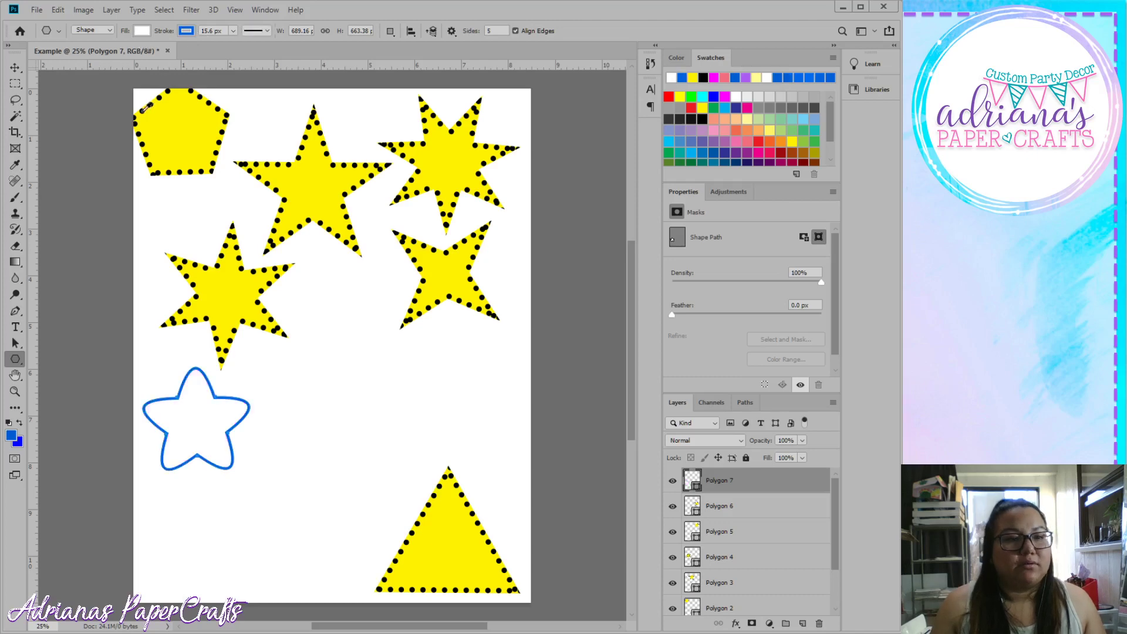
{"action": "left_click", "coordinate": [115, 111]}
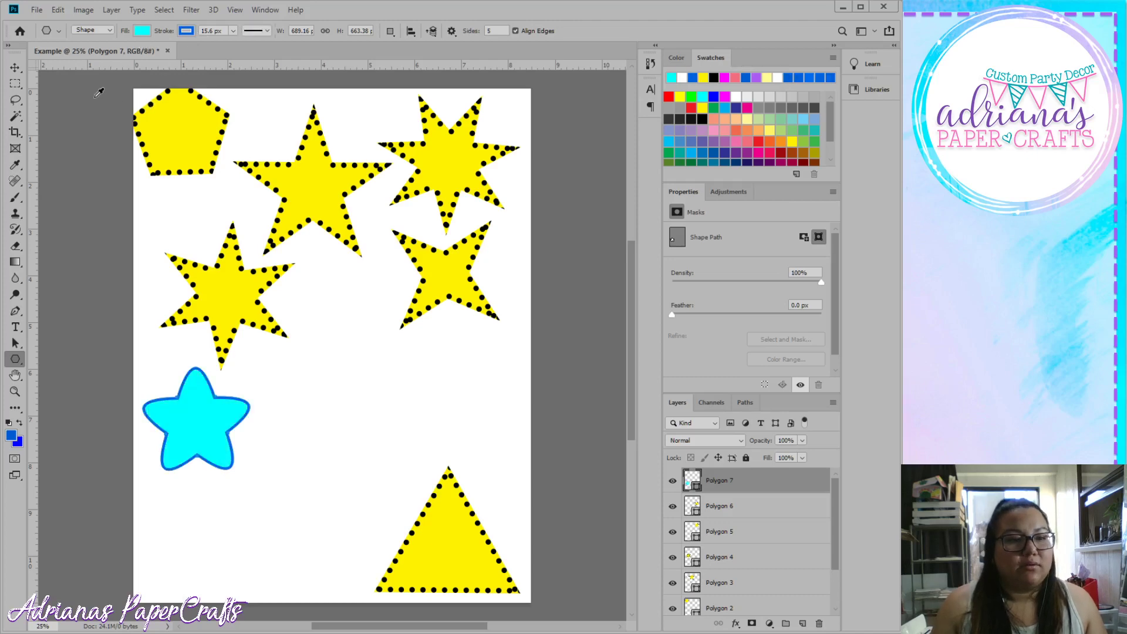
Step: Move the cyan star to the middle of the page, just above the triangle's level, and deselect it
{"action": "left_click", "coordinate": [14, 70]}
{"action": "left_click_drag", "start_coordinate": [200, 417], "coordinate": [333, 394]}
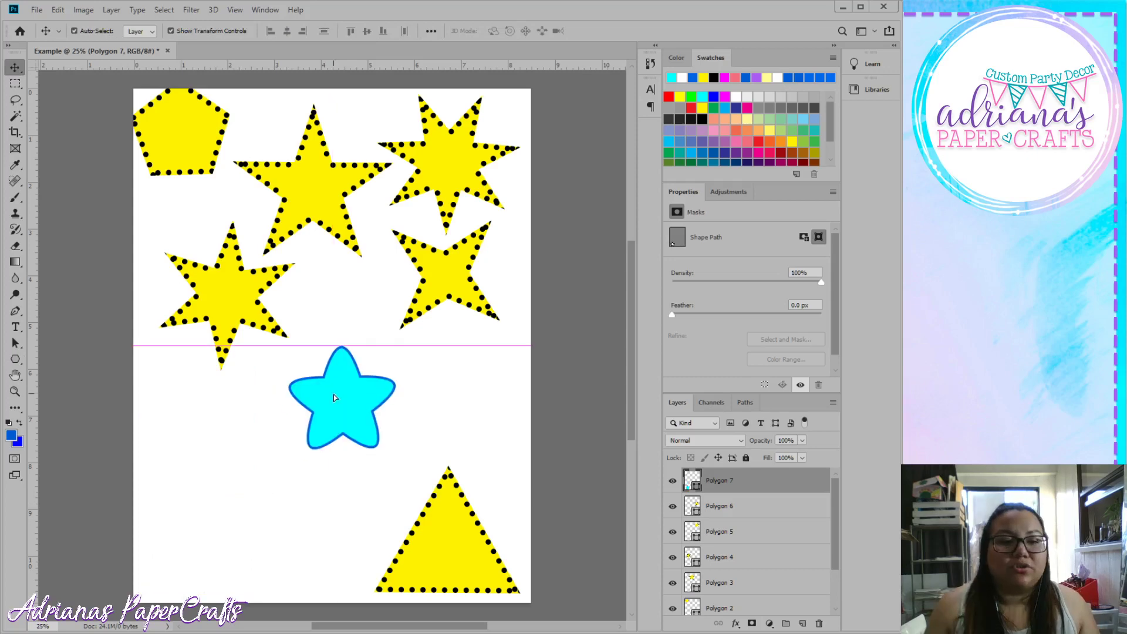
{"action": "left_click", "coordinate": [88, 352]}
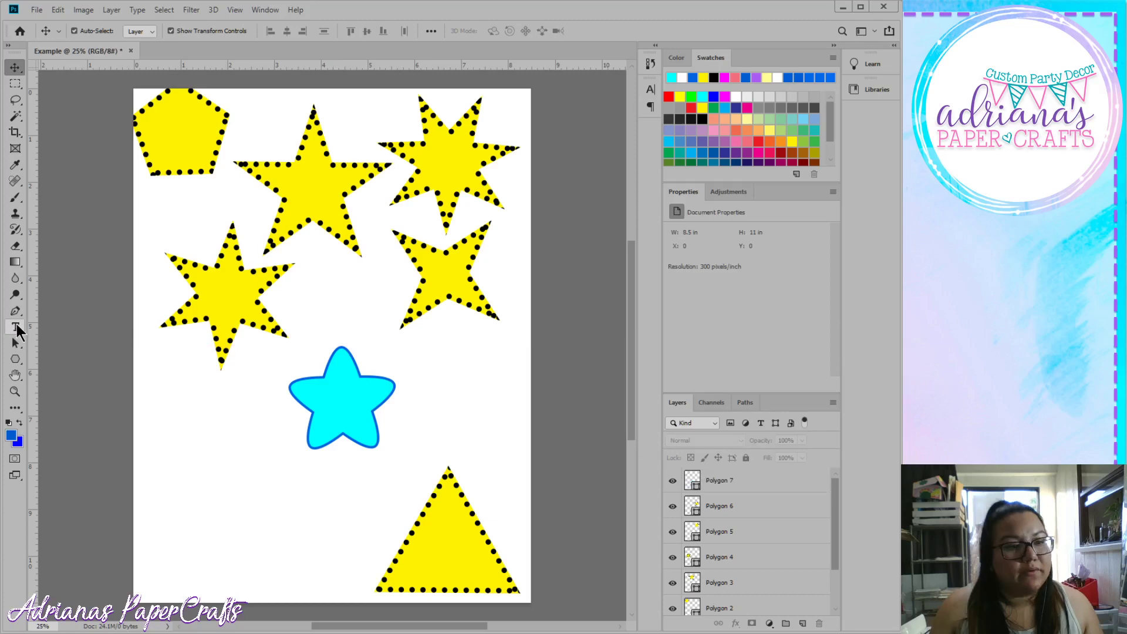
Step: Add the text "AJ" over the cyan star in white InterstateCondensed Bold at 72 pt
{"action": "left_click", "coordinate": [16, 327]}
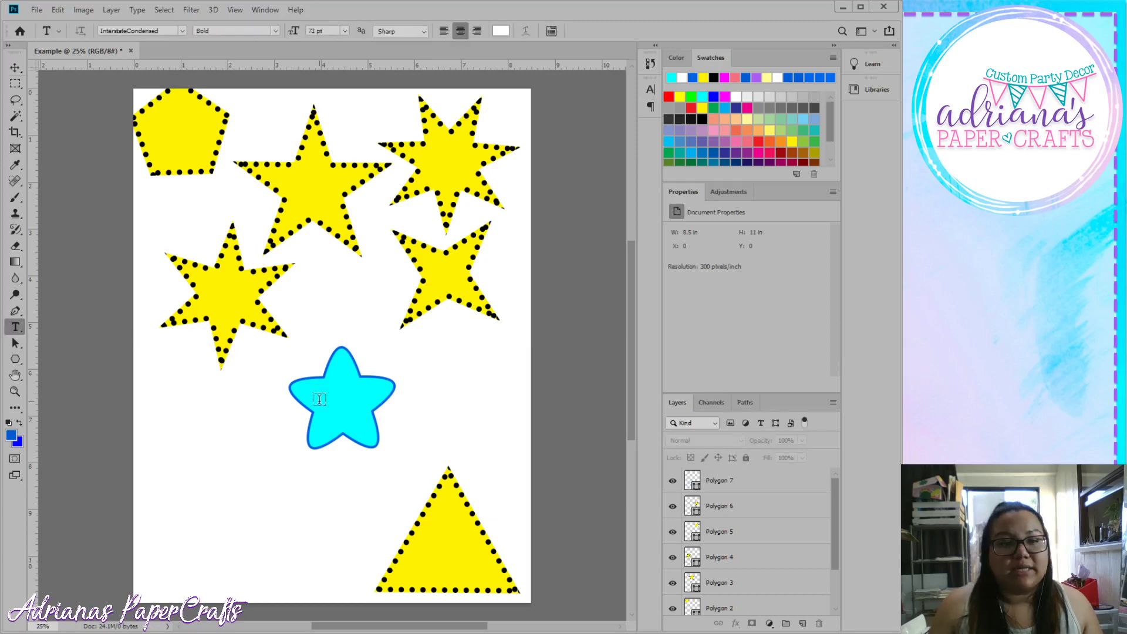
{"action": "left_click", "coordinate": [320, 399]}
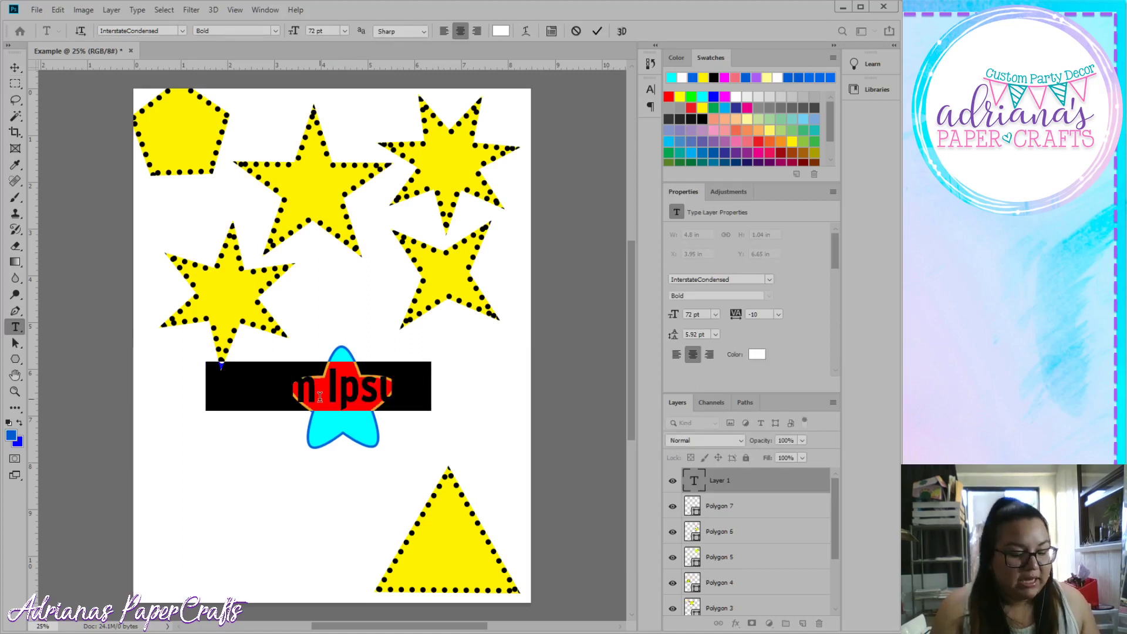
{"action": "type", "text": "AJ"}
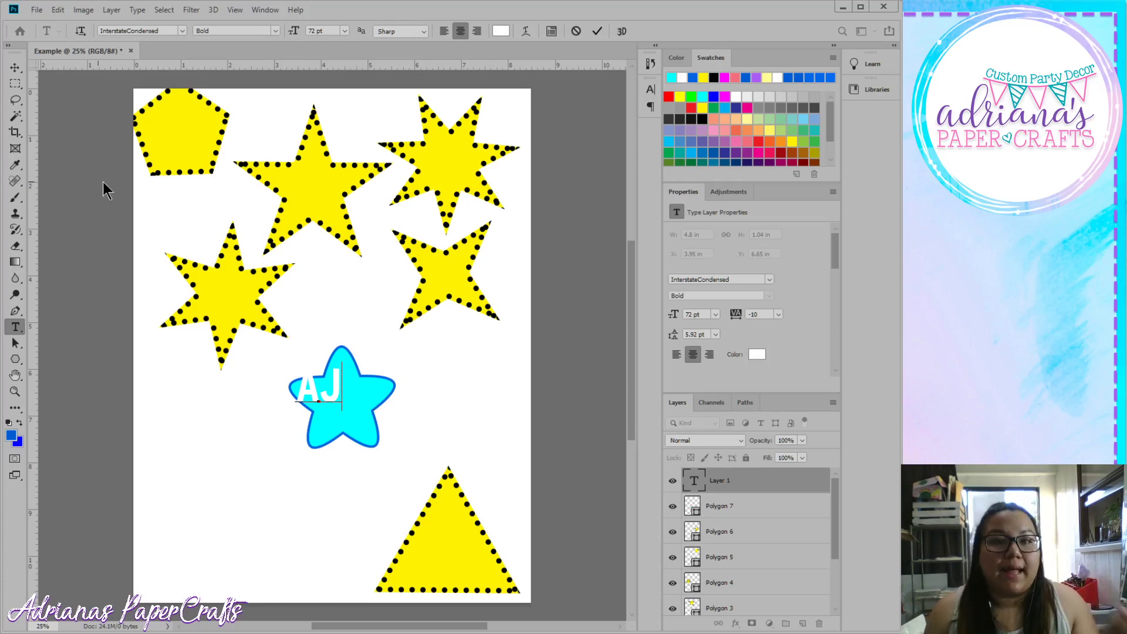
{"action": "left_click", "coordinate": [15, 67]}
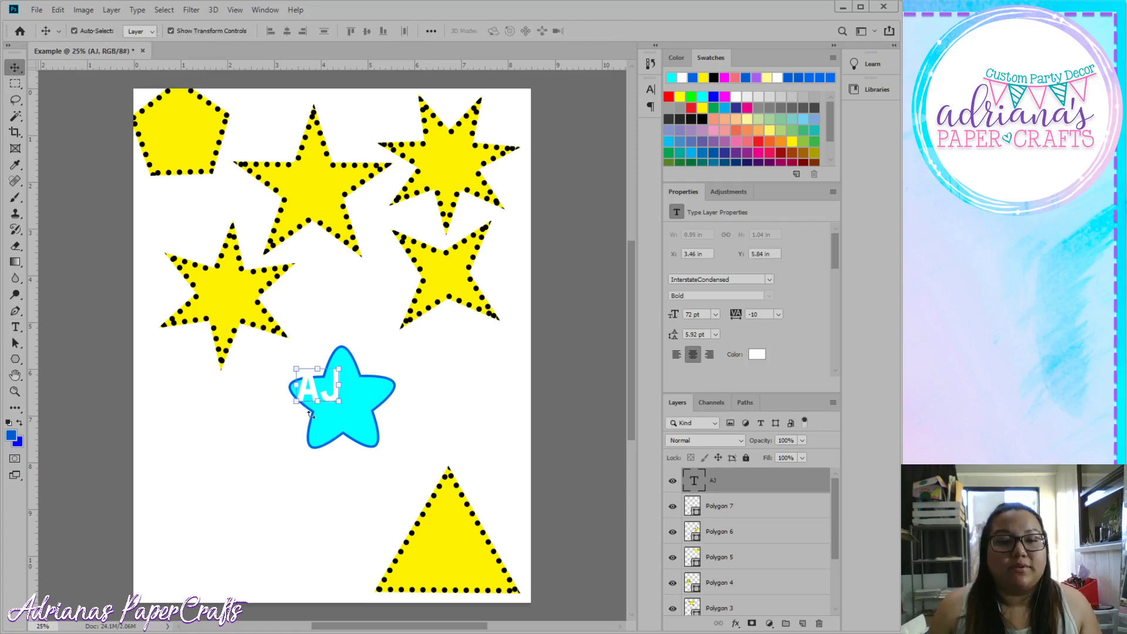
Step: Centre the "AJ" text inside the cyan star and scale it up to 115.62%
{"action": "left_click_drag", "start_coordinate": [315, 395], "coordinate": [335, 411]}
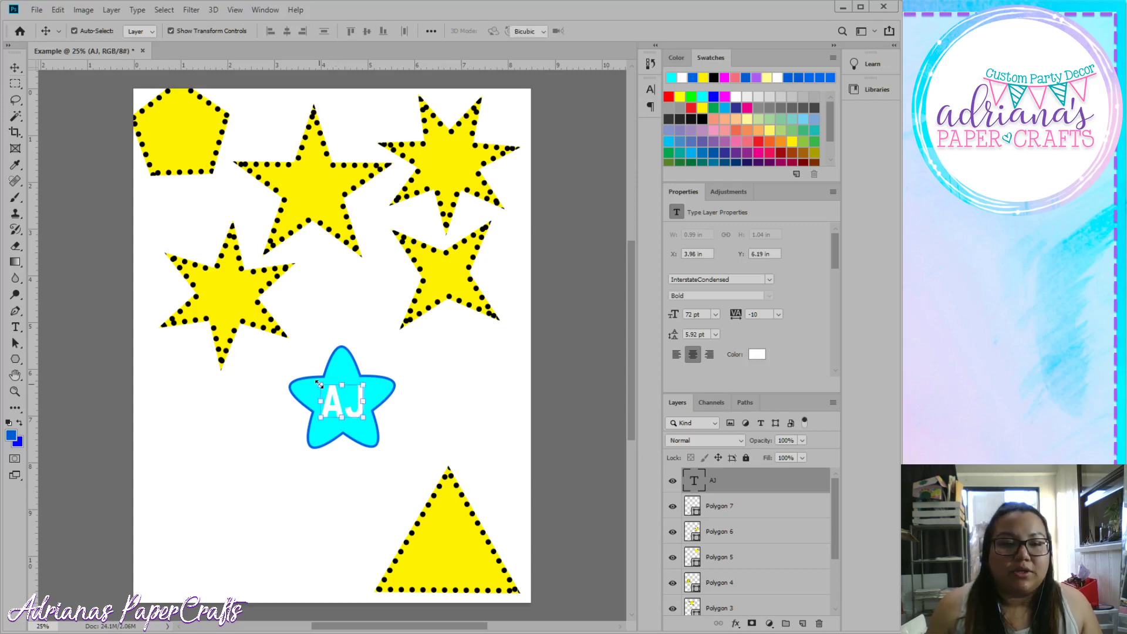
{"action": "left_click_drag", "start_coordinate": [320, 383], "coordinate": [308, 377]}
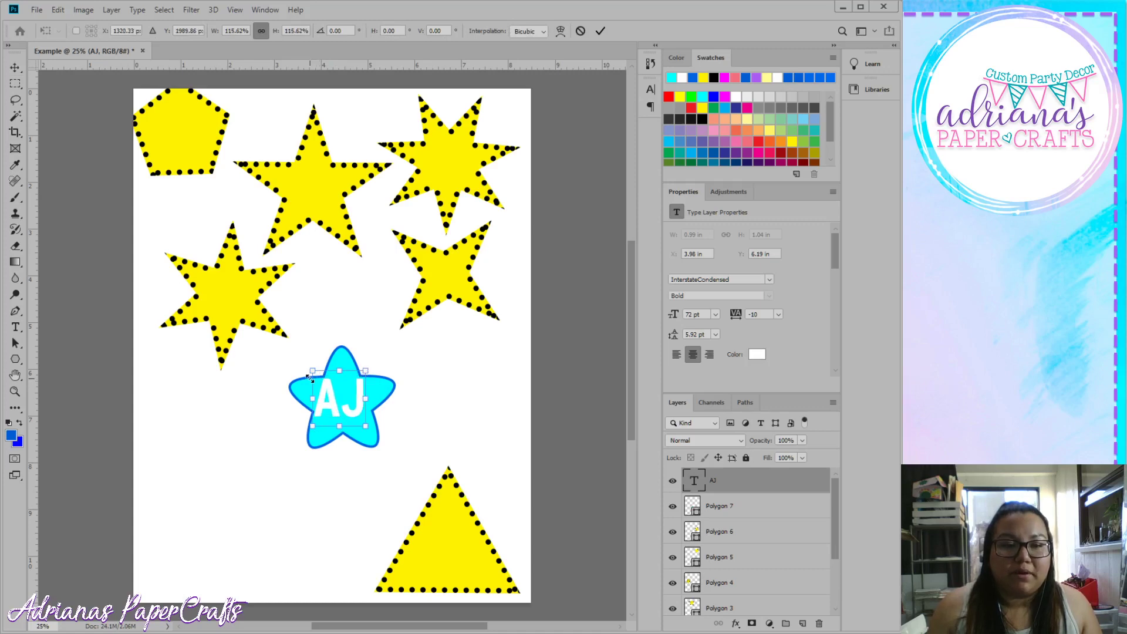
{"action": "left_click_drag", "start_coordinate": [358, 407], "coordinate": [360, 411]}
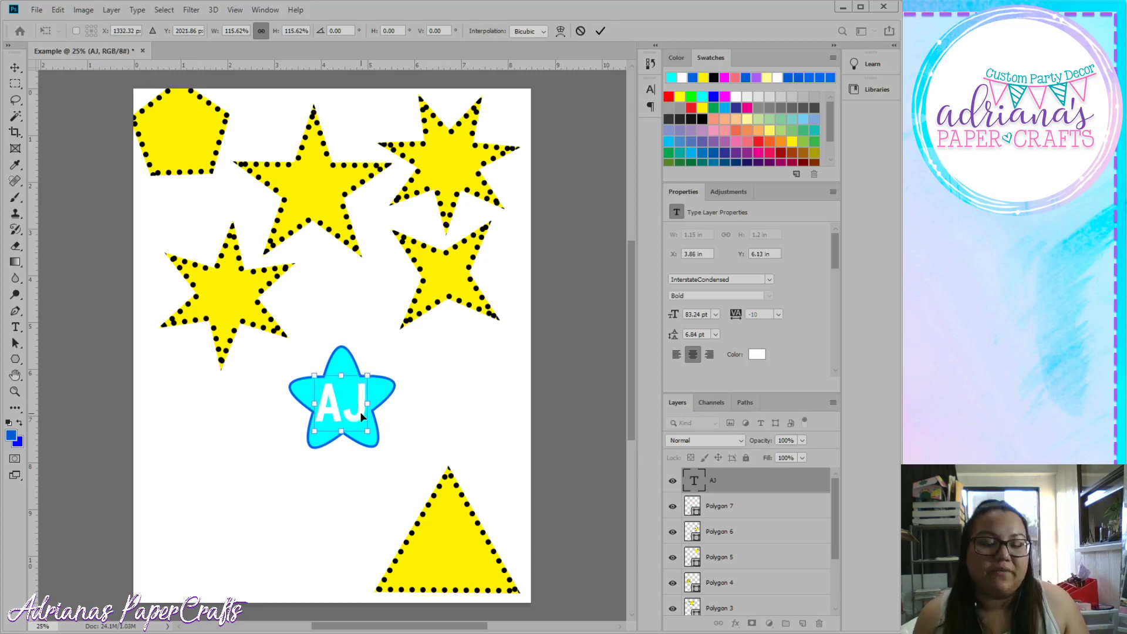
{"action": "left_click_drag", "start_coordinate": [360, 411], "coordinate": [362, 413]}
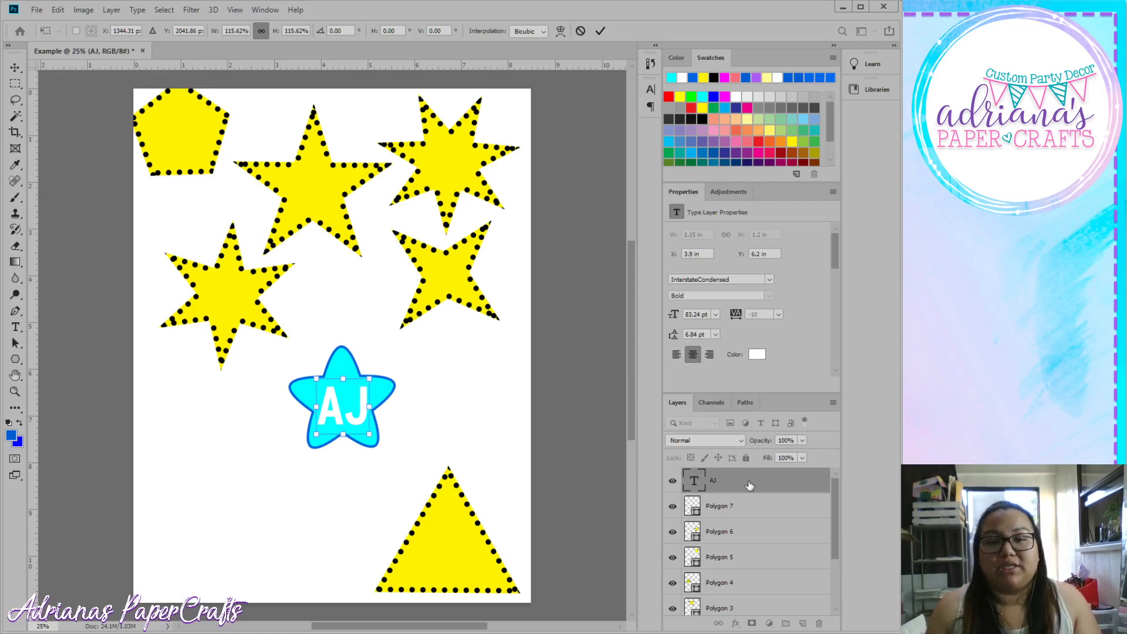
{"action": "key", "text": "Return"}
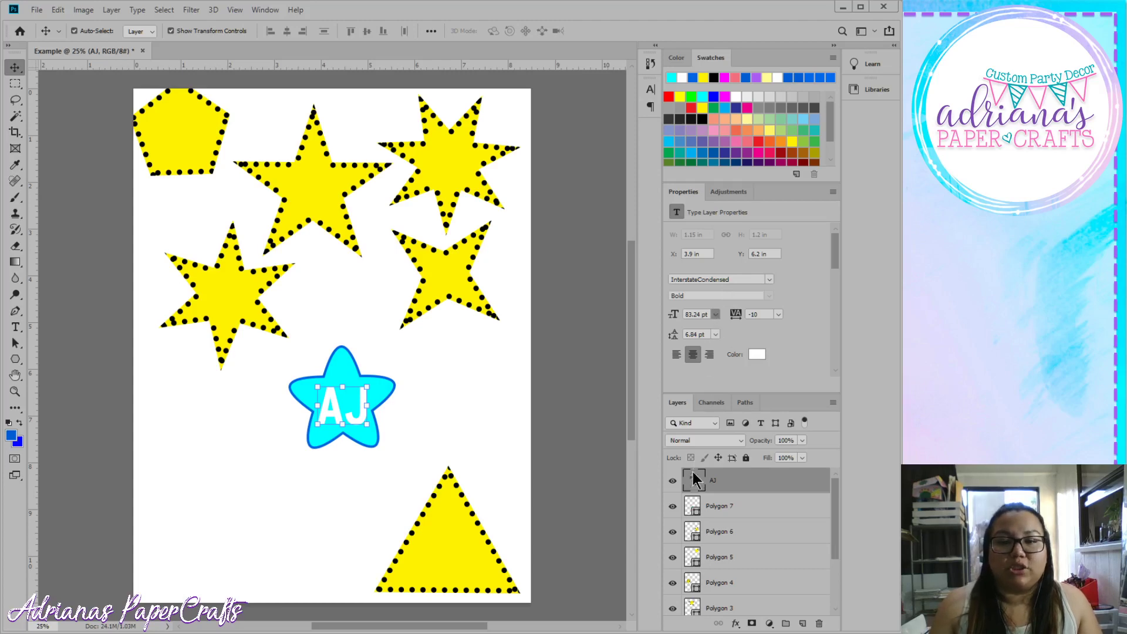
Step: Set the "AJ" text's font size to 90 pt
{"action": "left_click", "coordinate": [714, 314]}
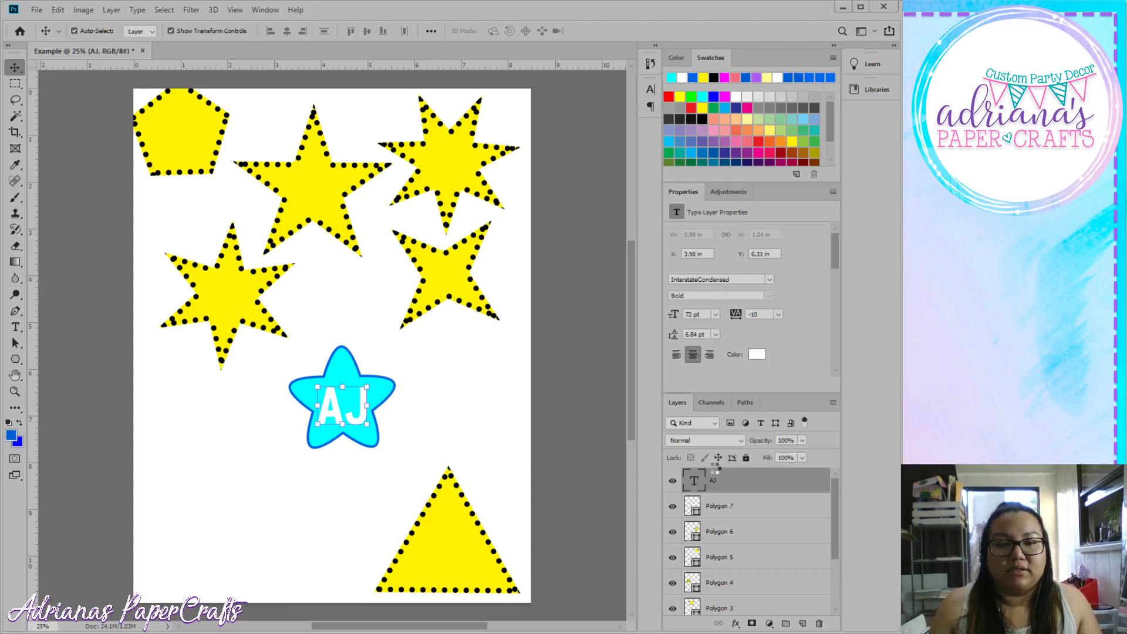
{"action": "left_click", "coordinate": [719, 327]}
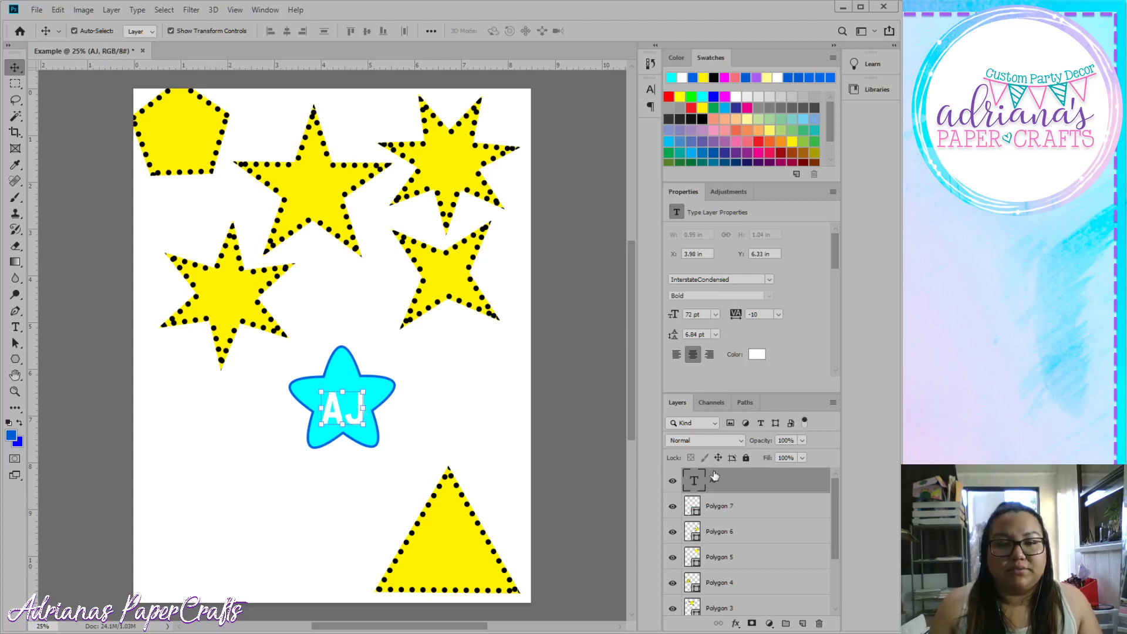
{"action": "left_click", "coordinate": [677, 313]}
{"action": "left_click_drag", "start_coordinate": [676, 313], "coordinate": [687, 314]}
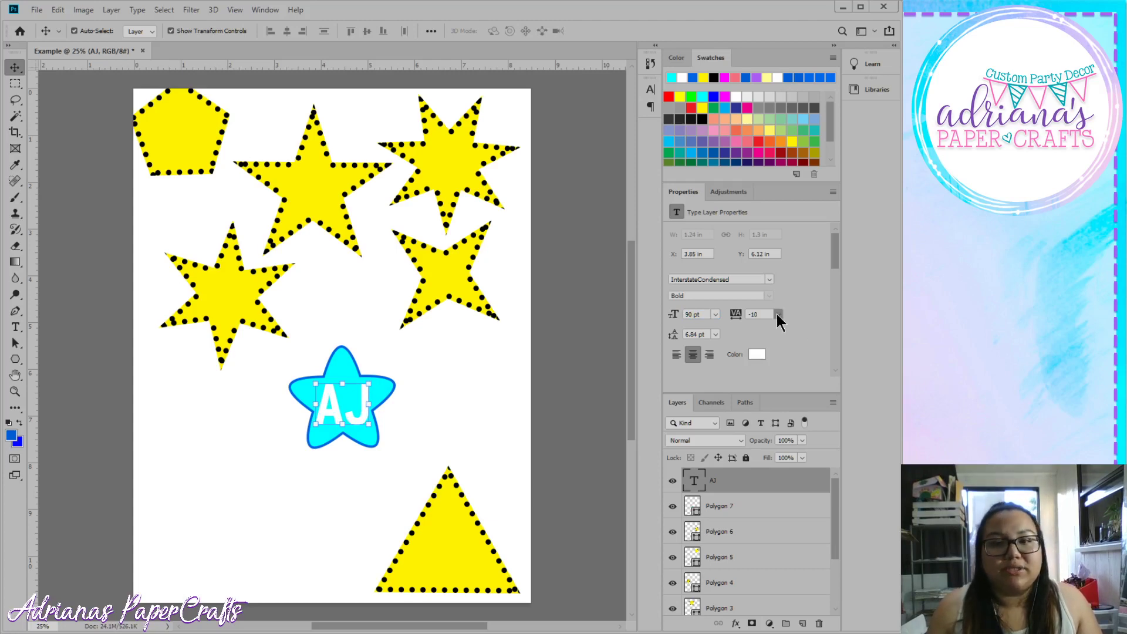
Step: Try a tracking of 0 on the "AJ" text, finally setting it to 25
{"action": "type", "text": "0"}
{"action": "key", "text": "Return"}
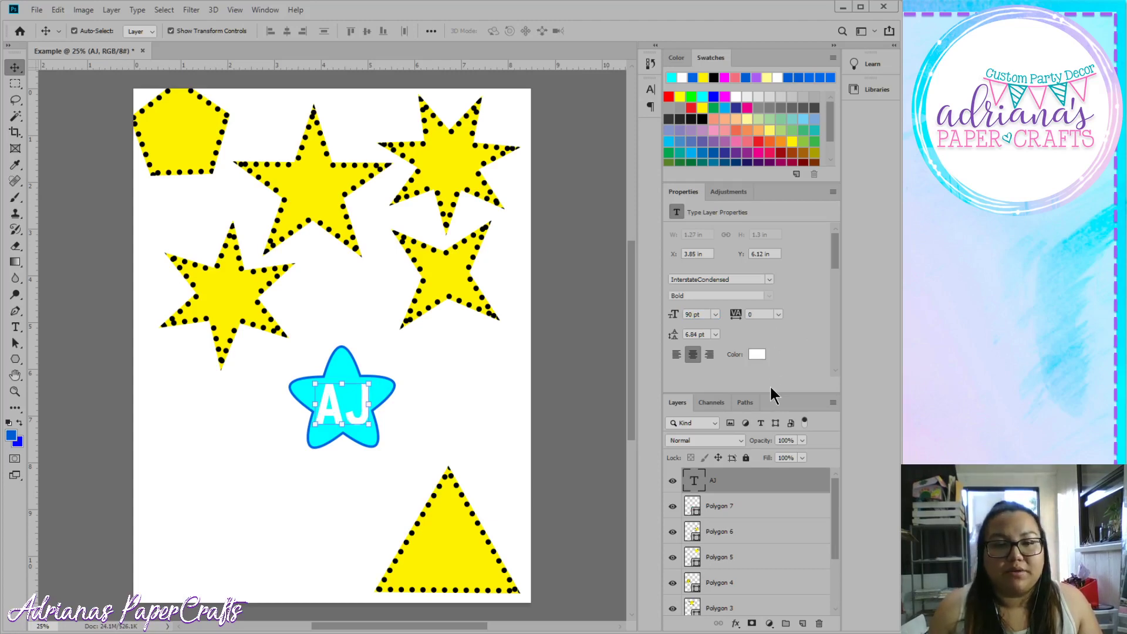
{"action": "left_click", "coordinate": [777, 314]}
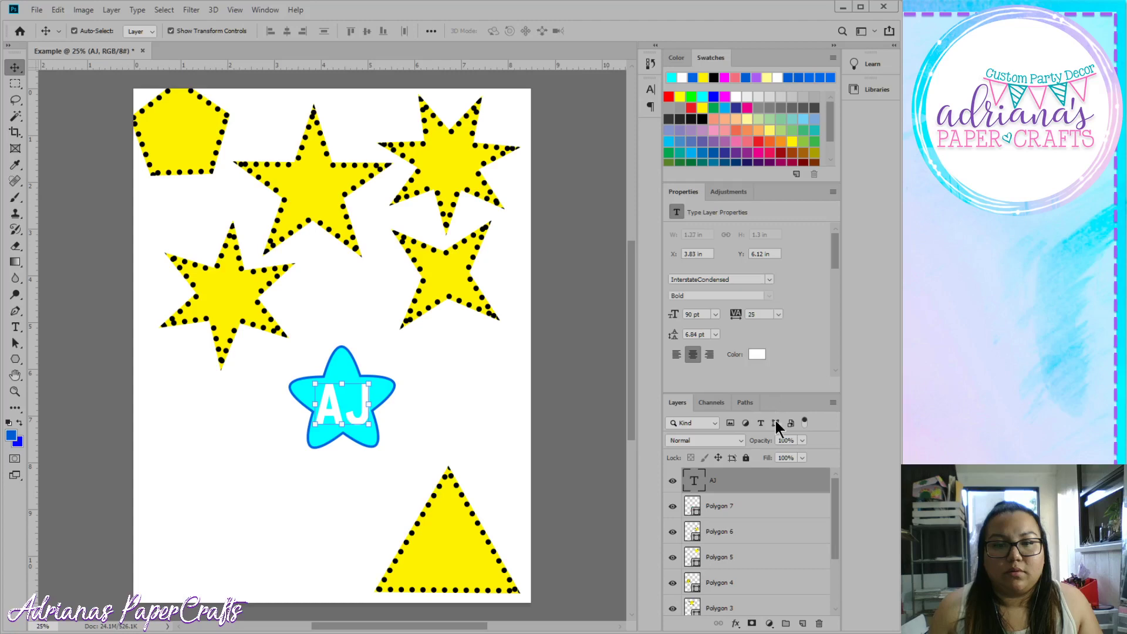
{"action": "left_click", "coordinate": [775, 420]}
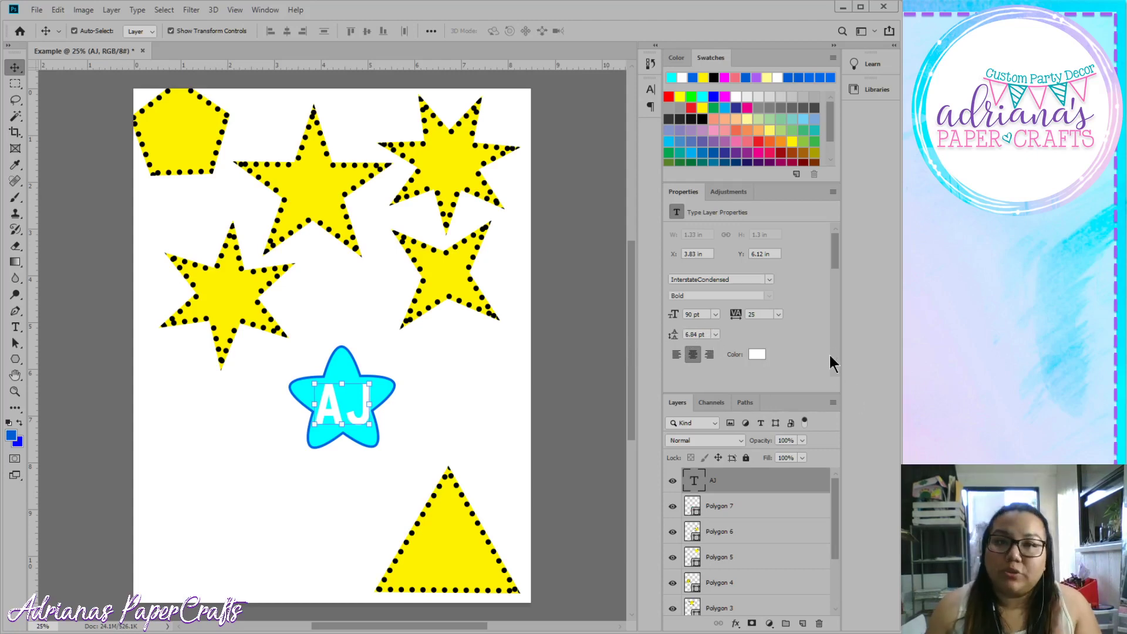
Step: Recolour the "AJ" text in the star outline's blue and add a thin dark purple stroke effect around the letters
{"action": "left_click", "coordinate": [757, 354]}
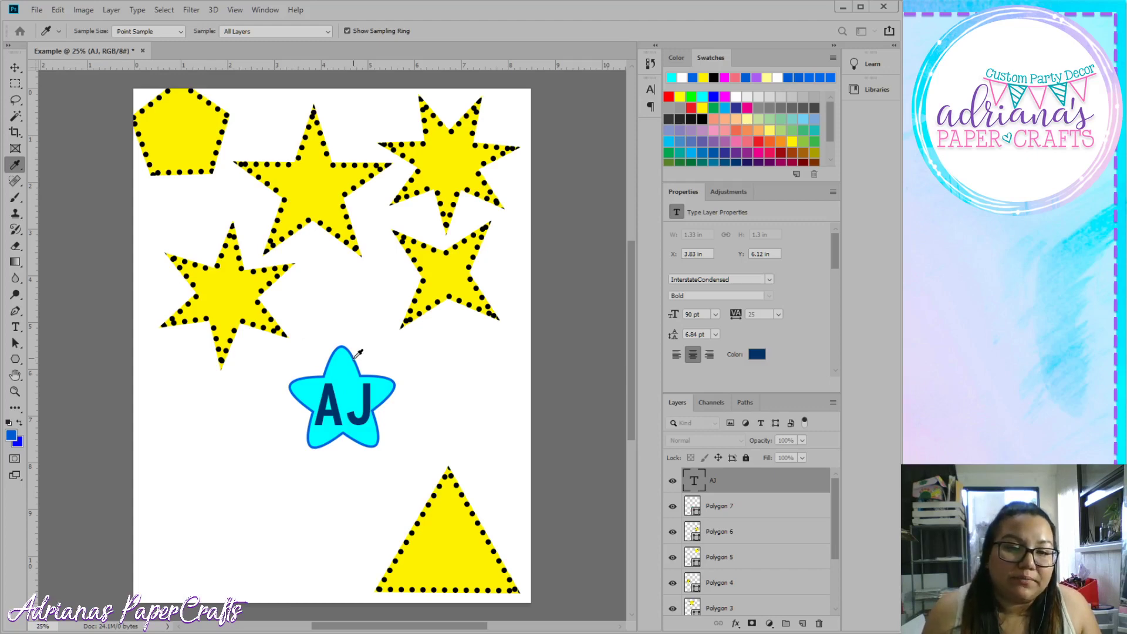
{"action": "key", "text": "alt+BackSpace"}
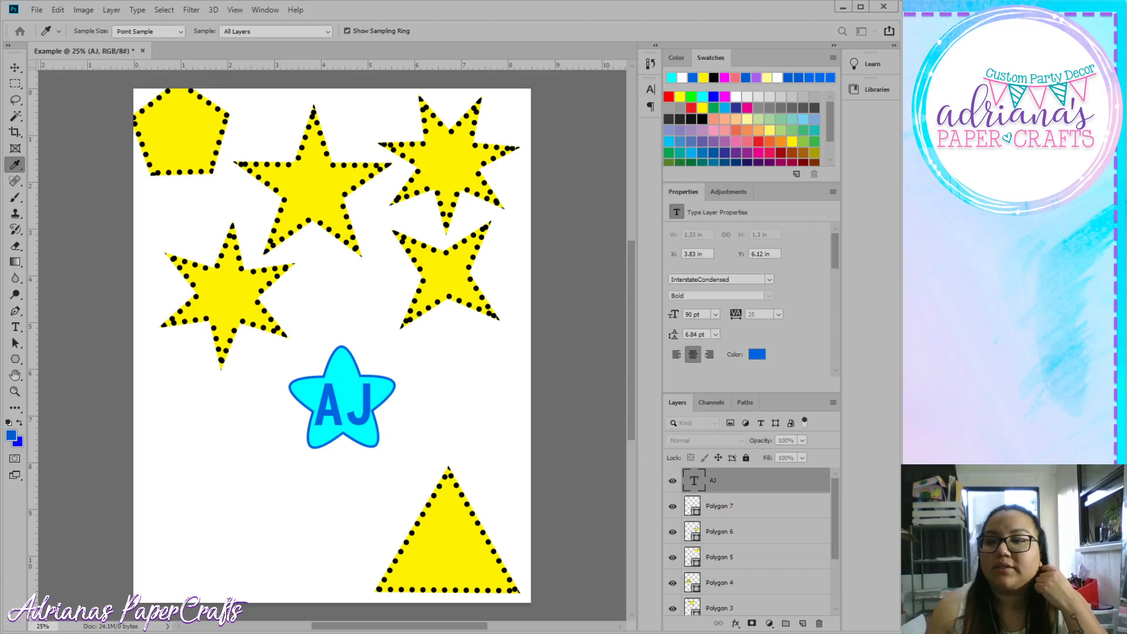
{"action": "key", "text": "v"}
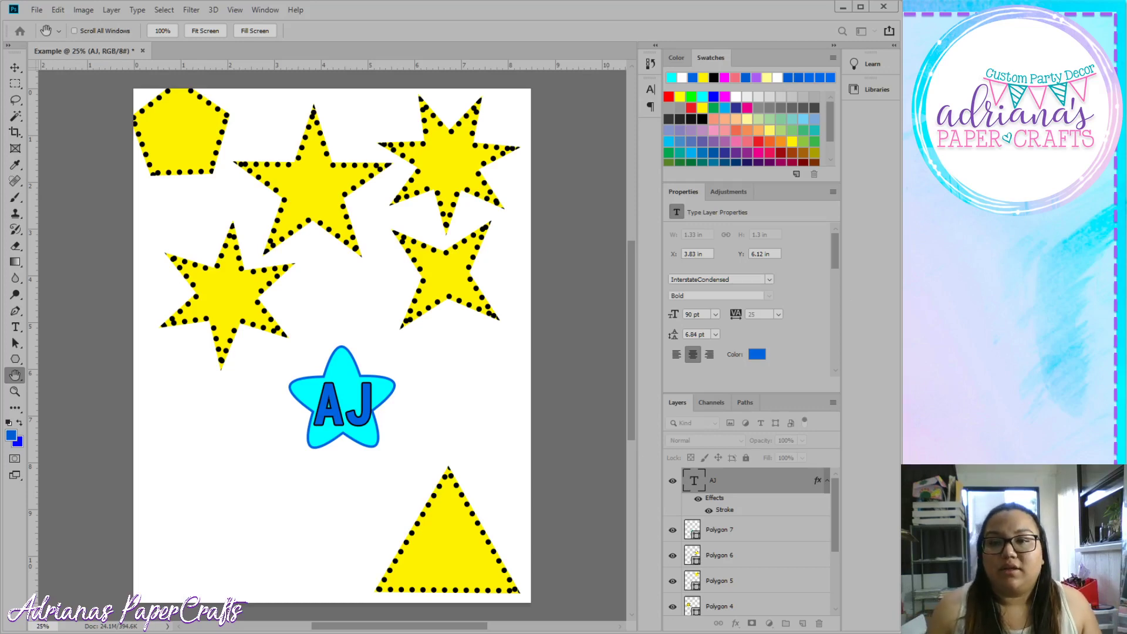
{"action": "key", "text": "i"}
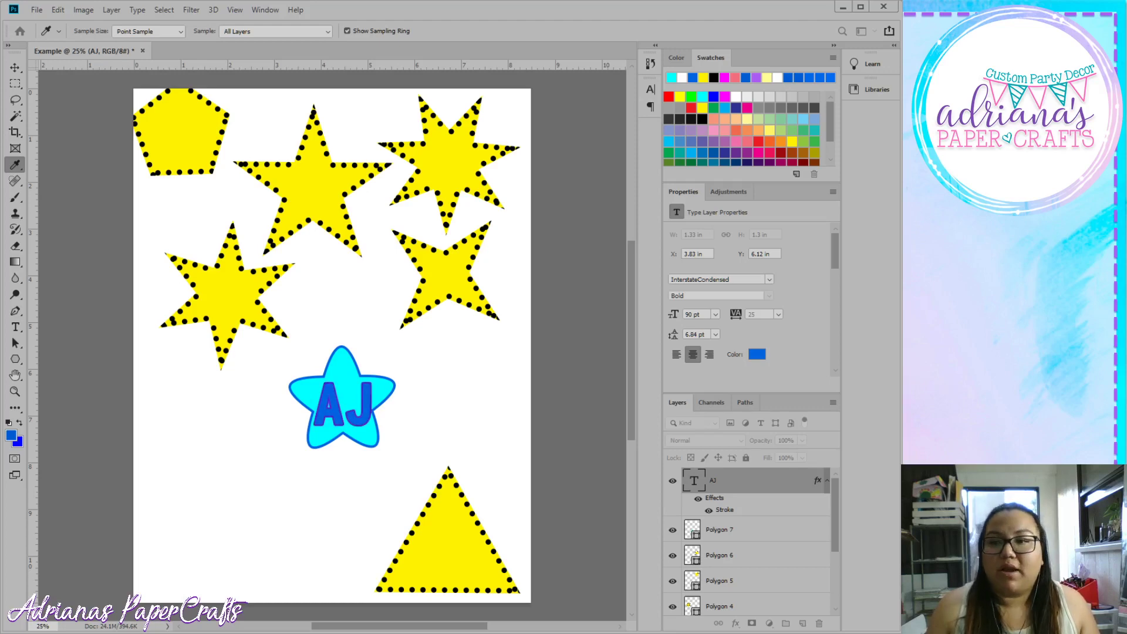
{"action": "key", "text": "h"}
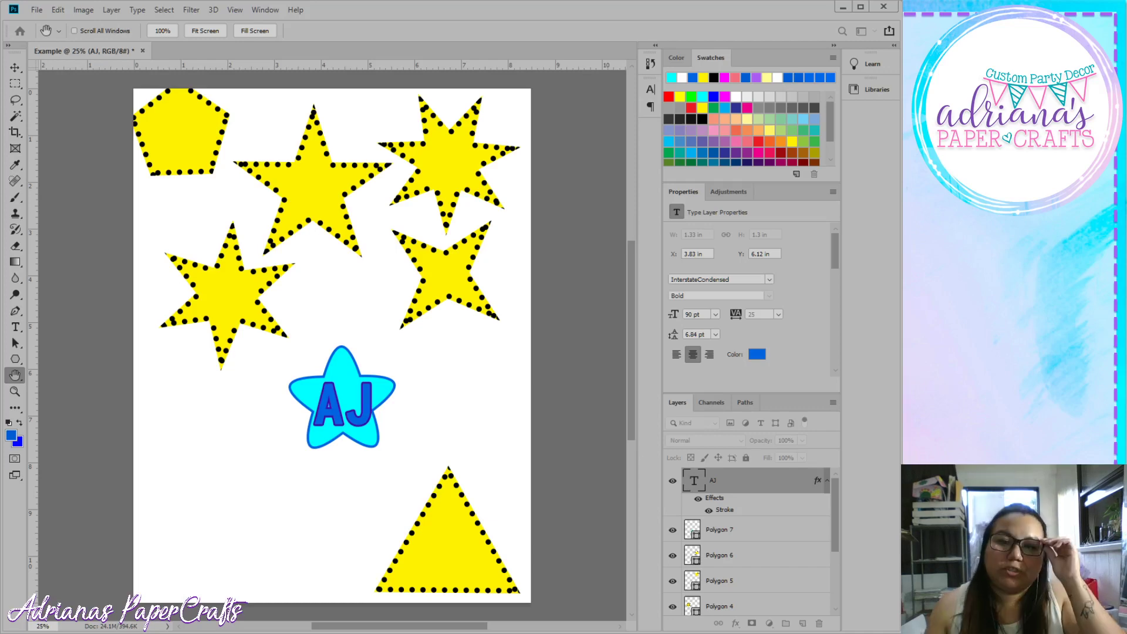
{"action": "key", "text": "v"}
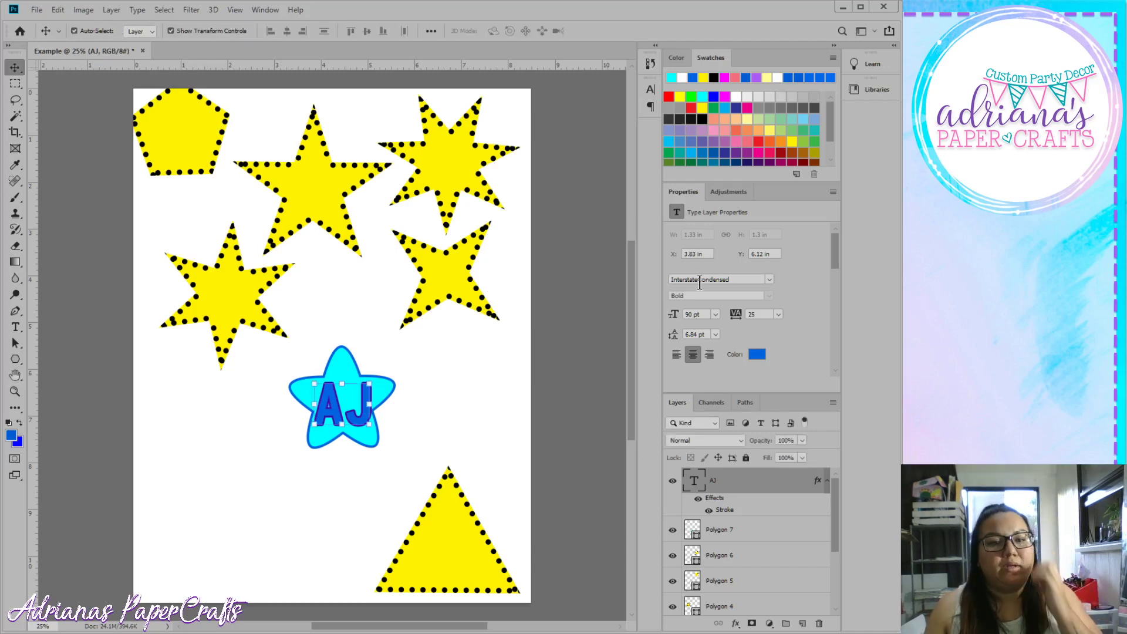
Step: Nudge the "AJ" text slightly upward in the star and scale it down to about 82.7 pt
{"action": "left_click_drag", "start_coordinate": [356, 418], "coordinate": [356, 414]}
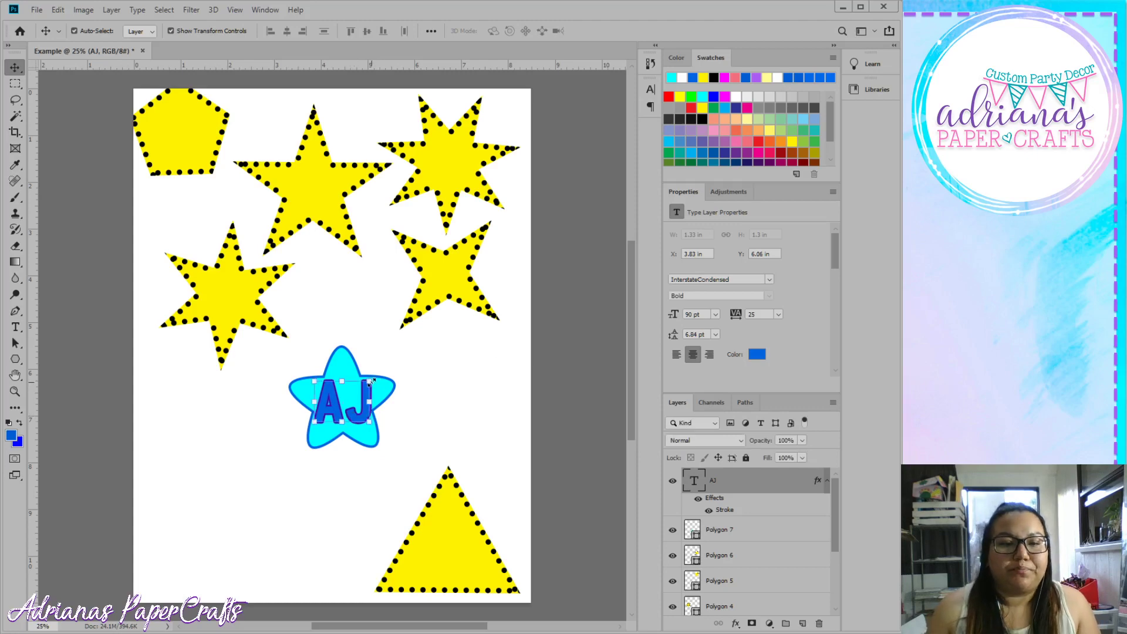
{"action": "key", "text": "ctrl+t"}
{"action": "left_click_drag", "start_coordinate": [374, 372], "coordinate": [360, 412]}
{"action": "key", "text": "Return"}
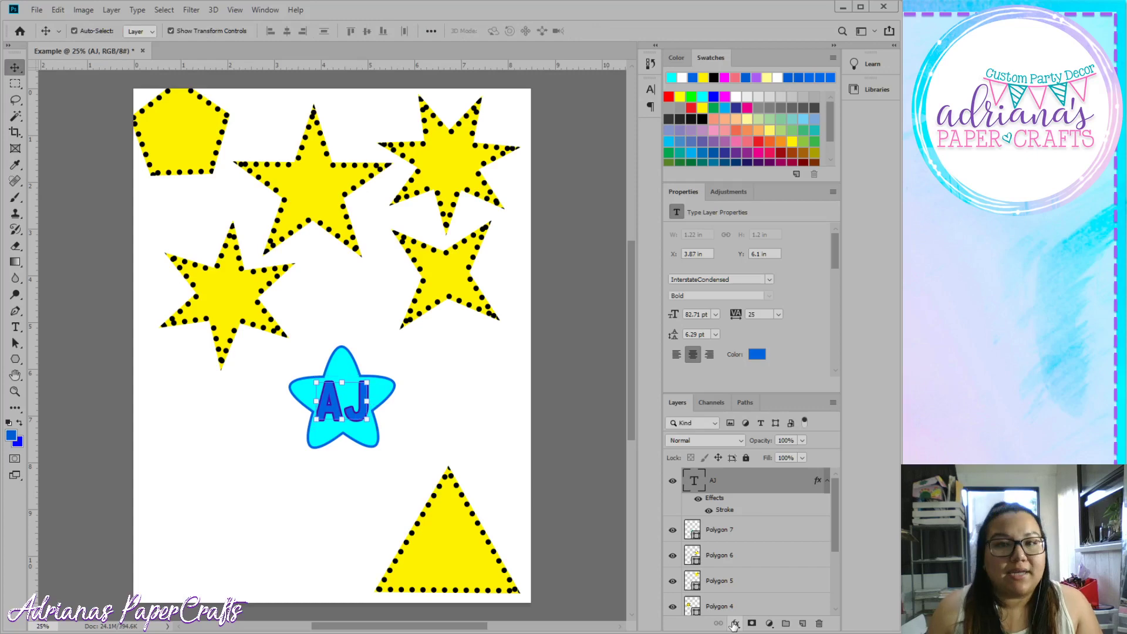
Step: Add a soft purple drop shadow effect to the "AJ" text and deselect its layer
{"action": "left_click", "coordinate": [762, 606]}
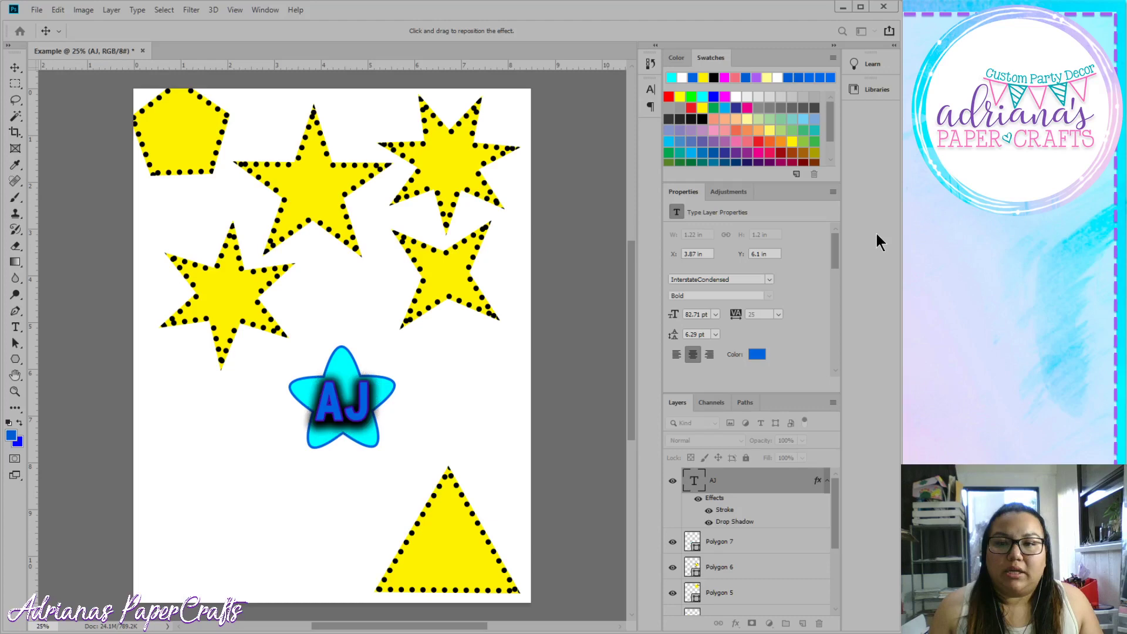
{"action": "key", "text": "i"}
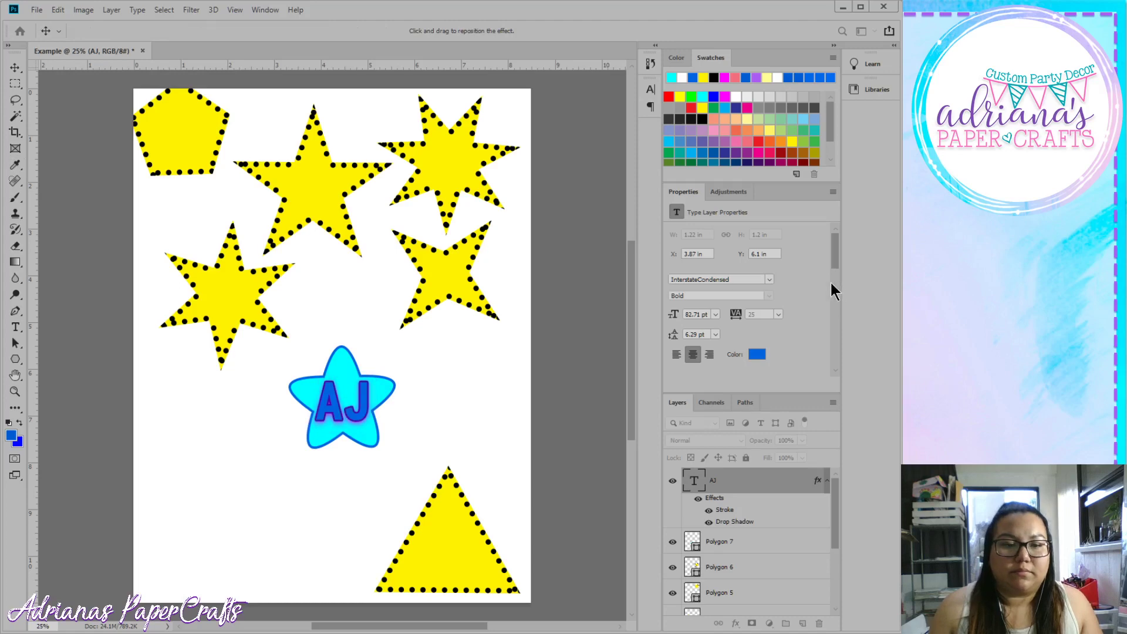
{"action": "key", "text": "Return"}
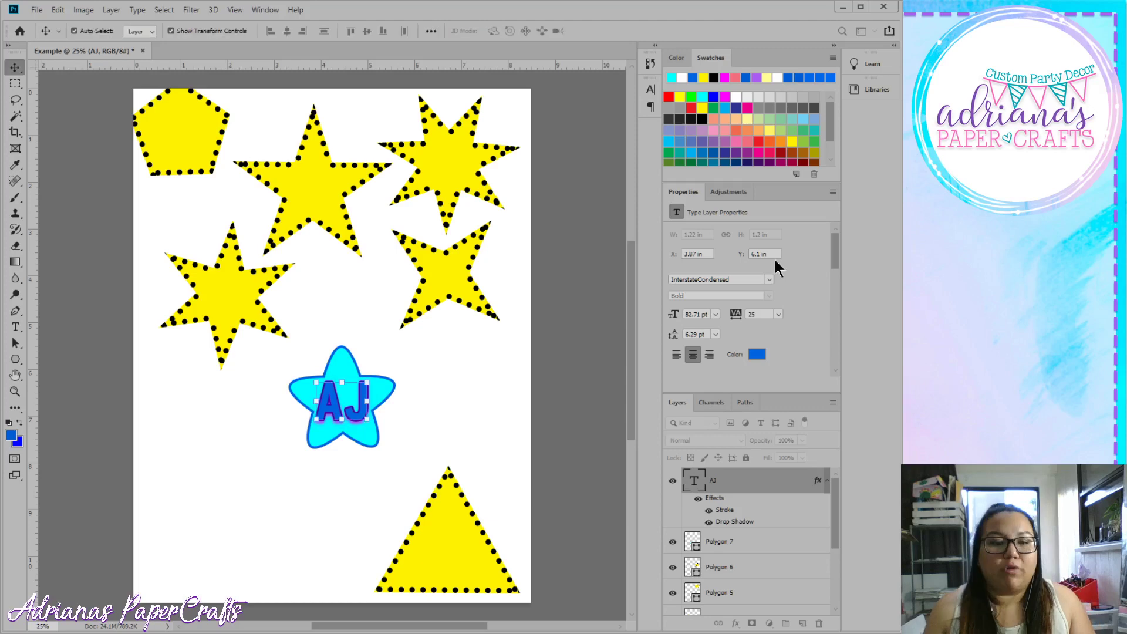
{"action": "left_click", "coordinate": [574, 358]}
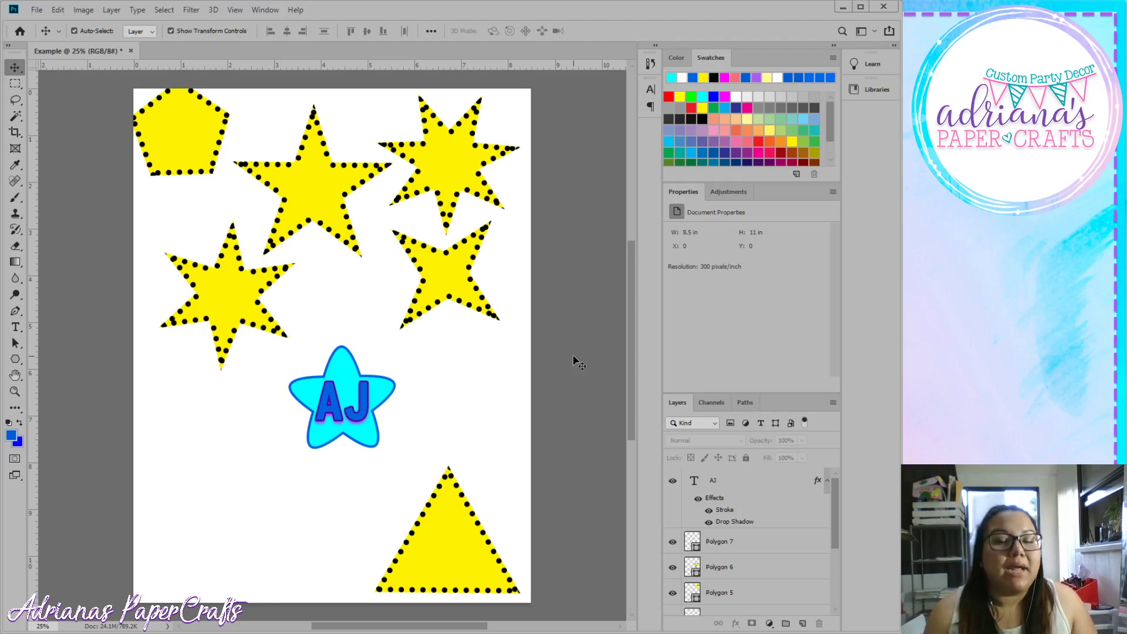
Step: Move the yellow pentagon down and inward so it sits fully inside the page beside the five-pointed star, and deselect it
{"action": "left_click_drag", "start_coordinate": [198, 148], "coordinate": [210, 179]}
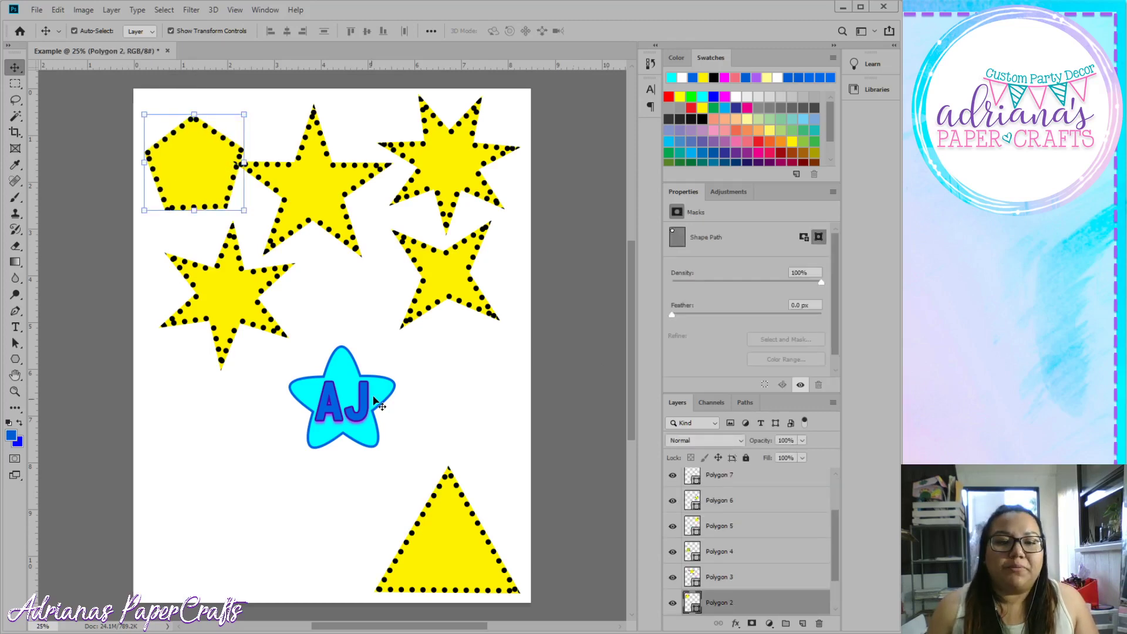
{"action": "left_click", "coordinate": [443, 327]}
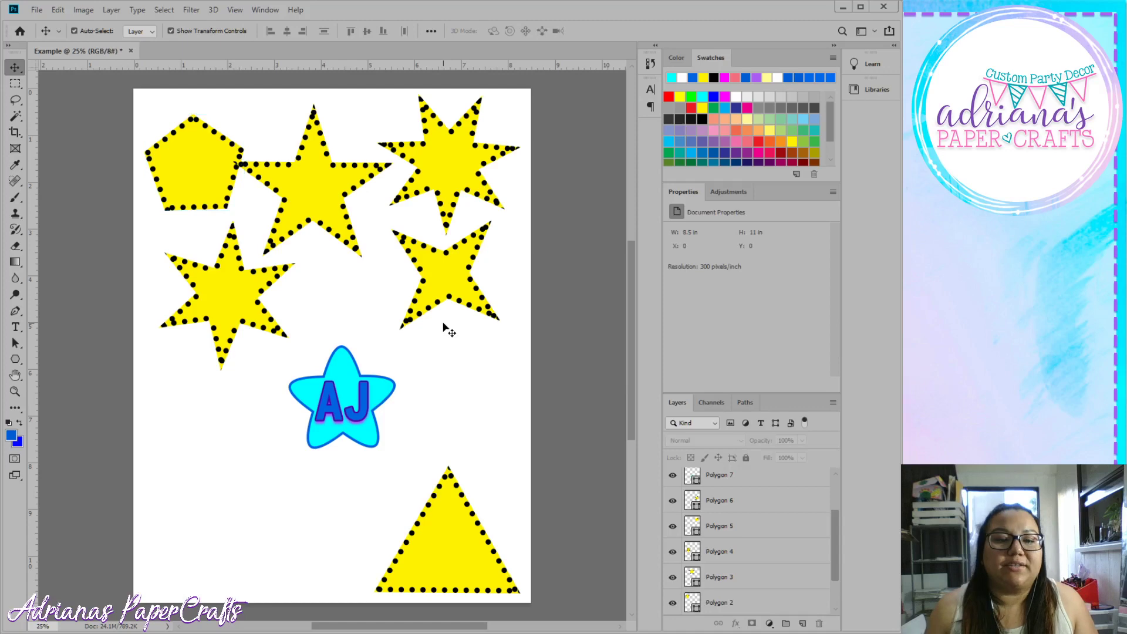